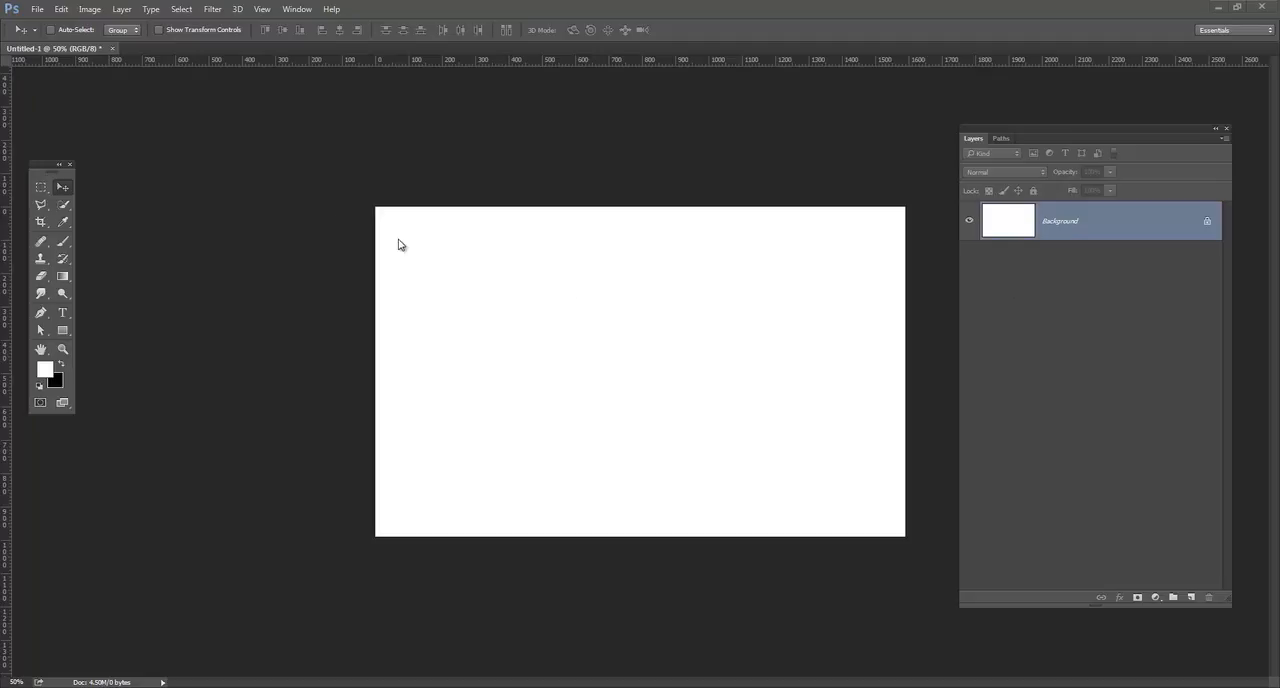
# On a new layer, draw a black ellipse about 614 × 584 px and move it near the canvas centre.
pyautogui.moveTo(42, 160); pyautogui.dragTo(54, 164)
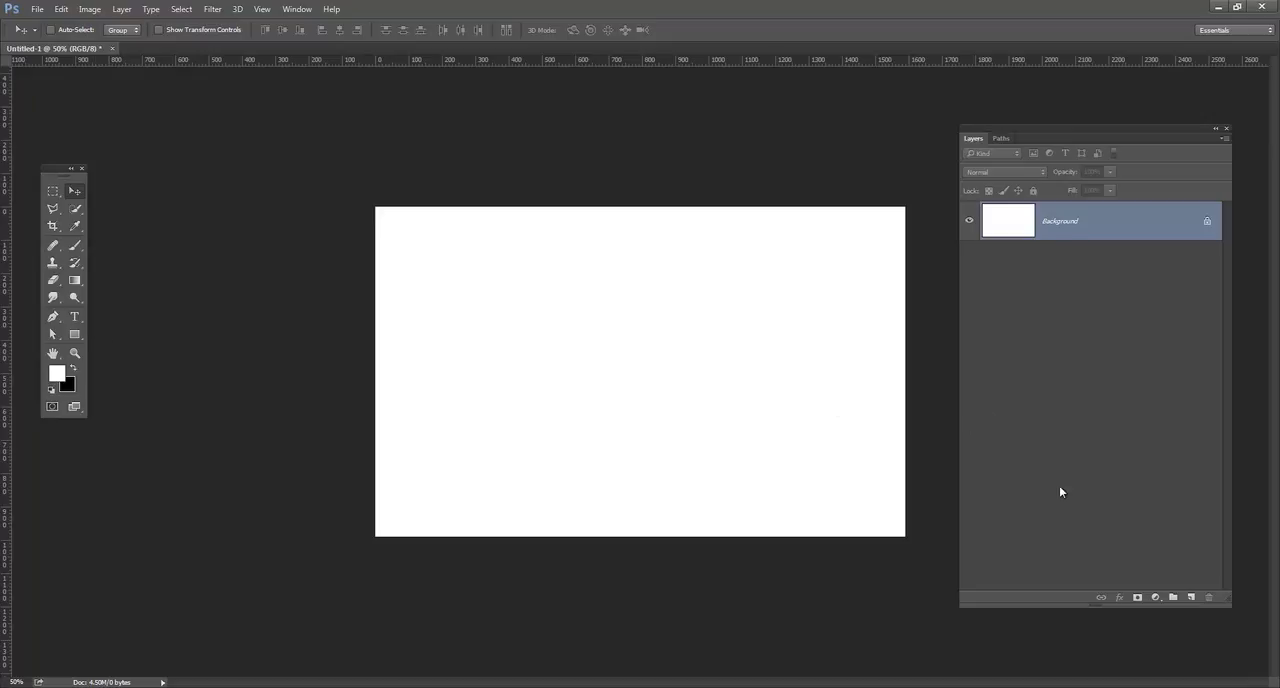
pyautogui.click(1191, 596)
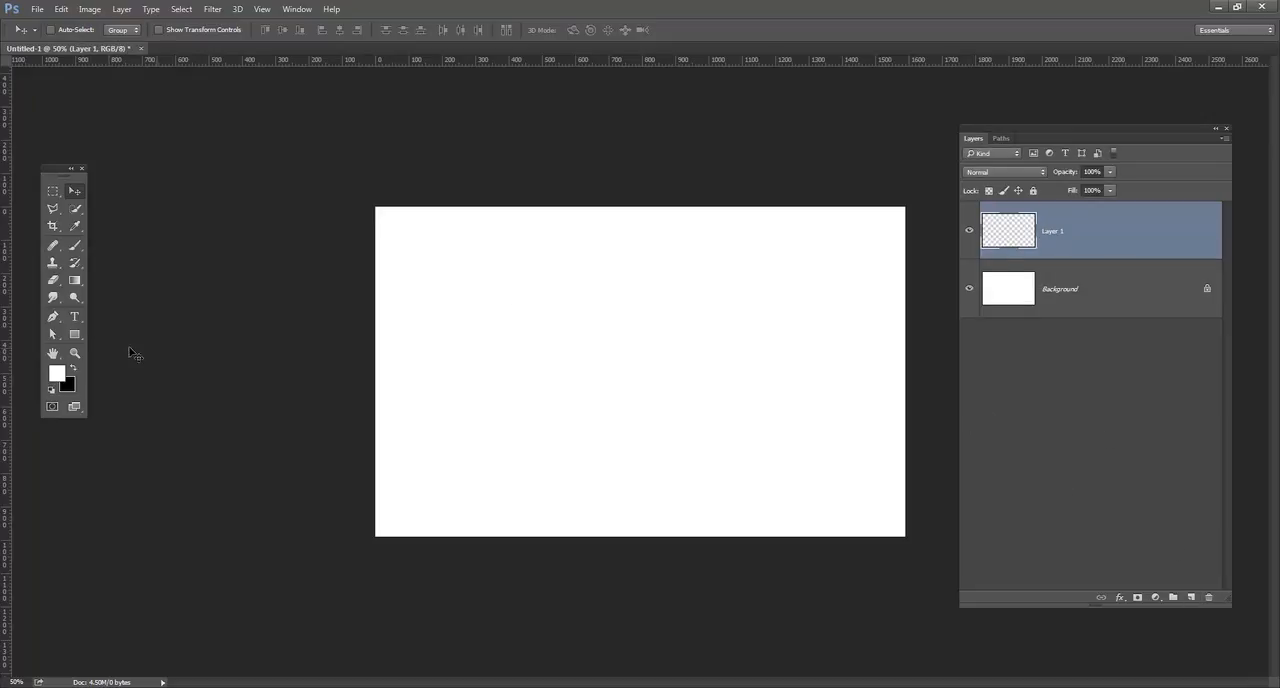
pyautogui.click(74, 336)
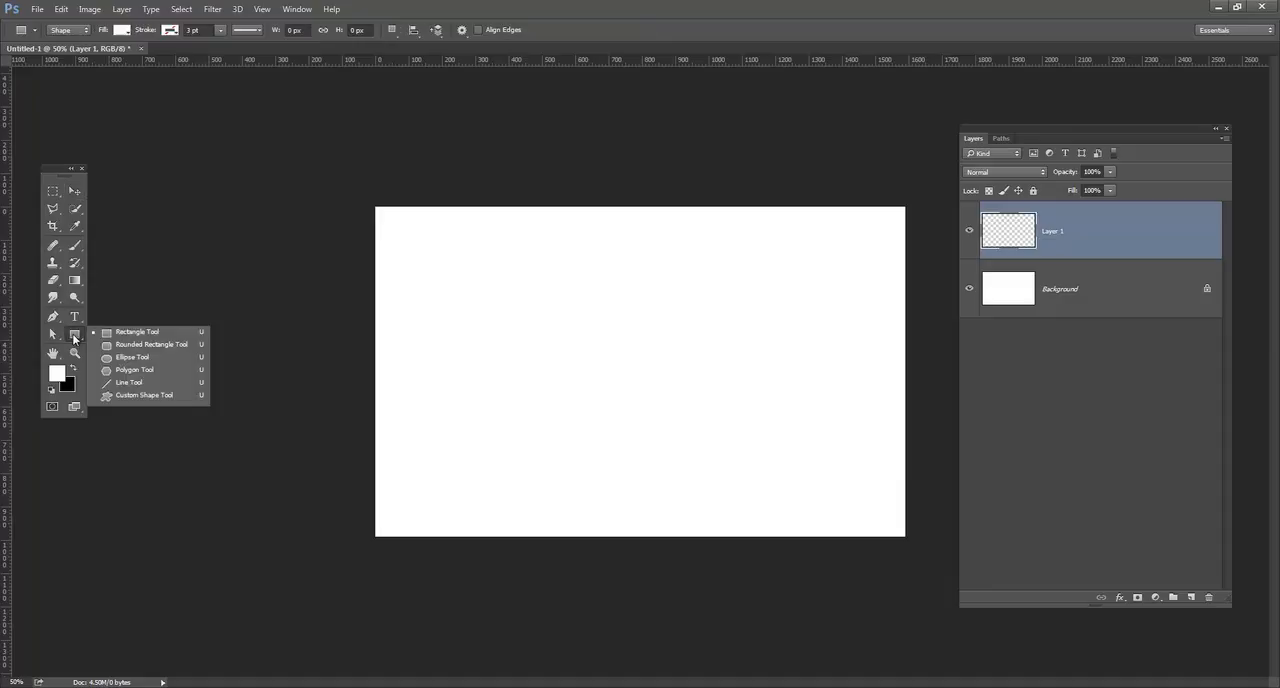
pyautogui.click(140, 360)
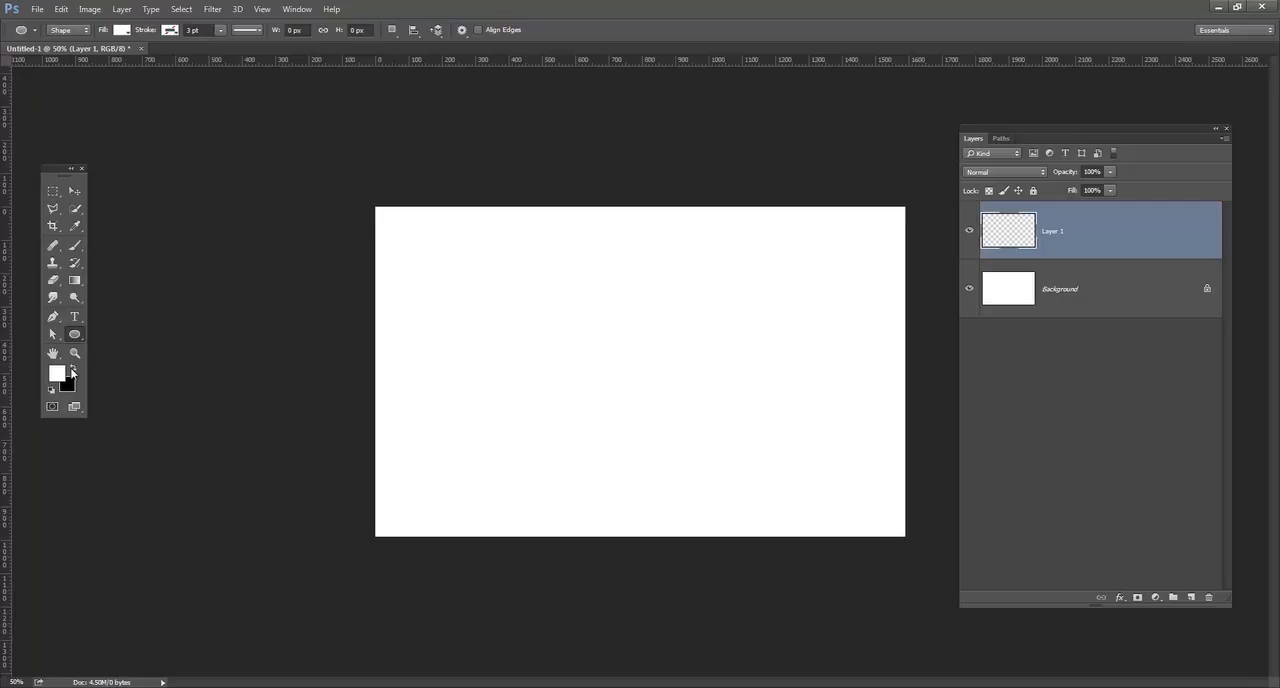
pyautogui.click(72, 369)
pyautogui.moveTo(555, 276); pyautogui.dragTo(760, 471)
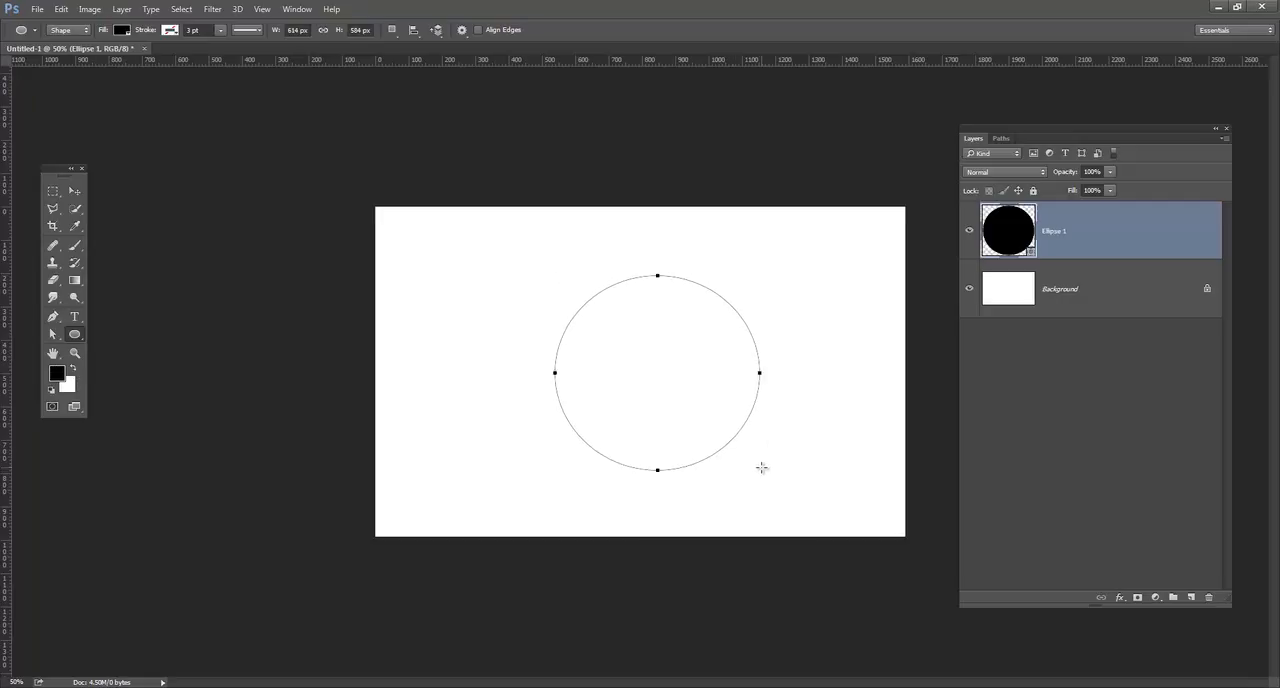
pyautogui.click(74, 190)
pyautogui.moveTo(686, 351); pyautogui.dragTo(645, 357)
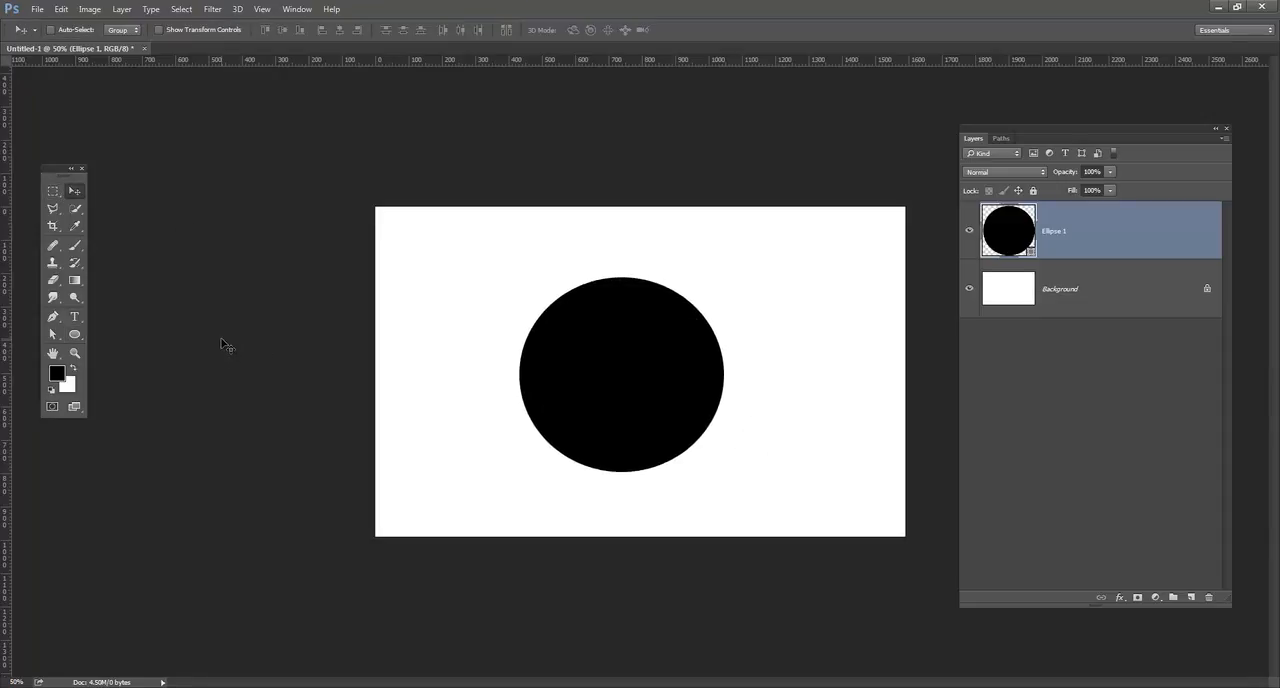
# Activate the Ellipse tool and set the foreground colour to red #e90f0f.
pyautogui.click(74, 334)
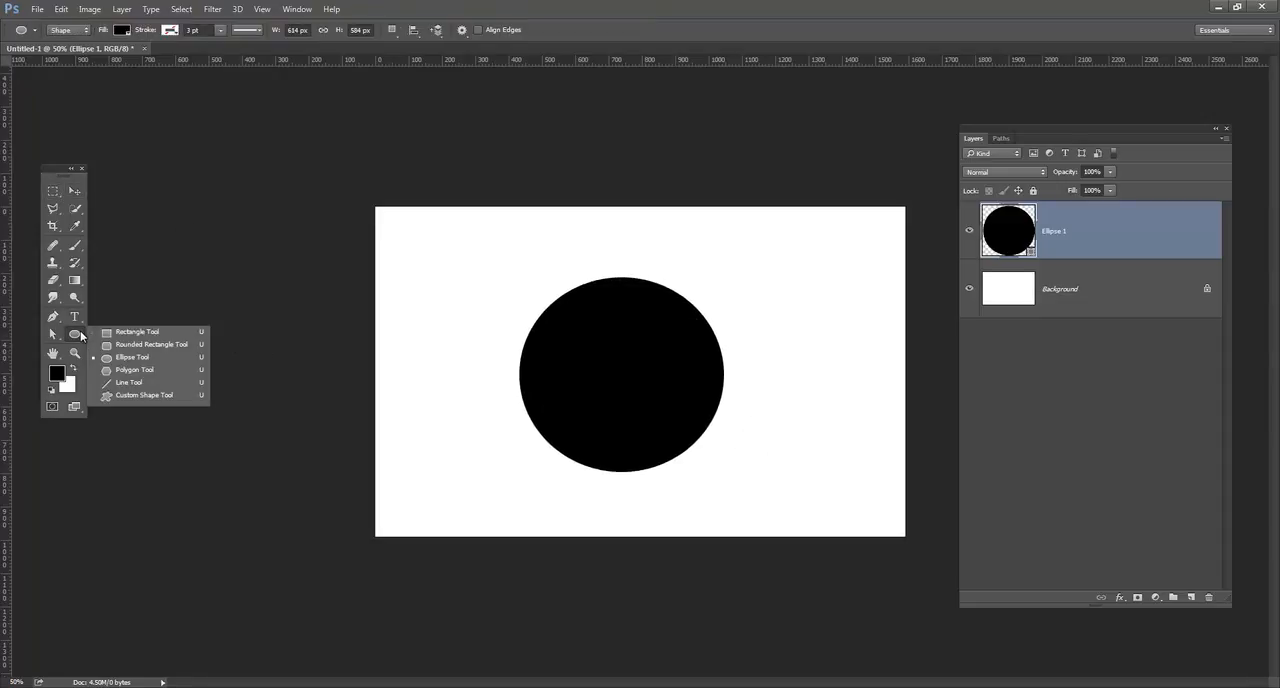
pyautogui.click(133, 357)
pyautogui.click(56, 373)
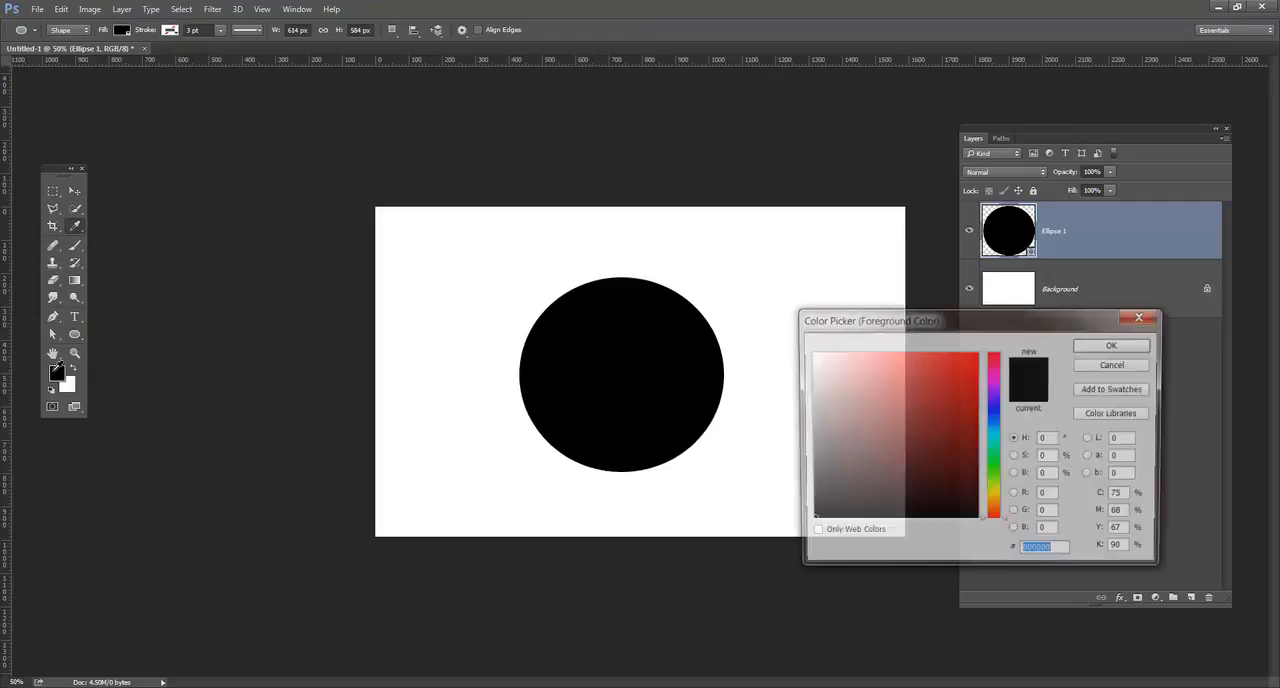
pyautogui.click(969, 374)
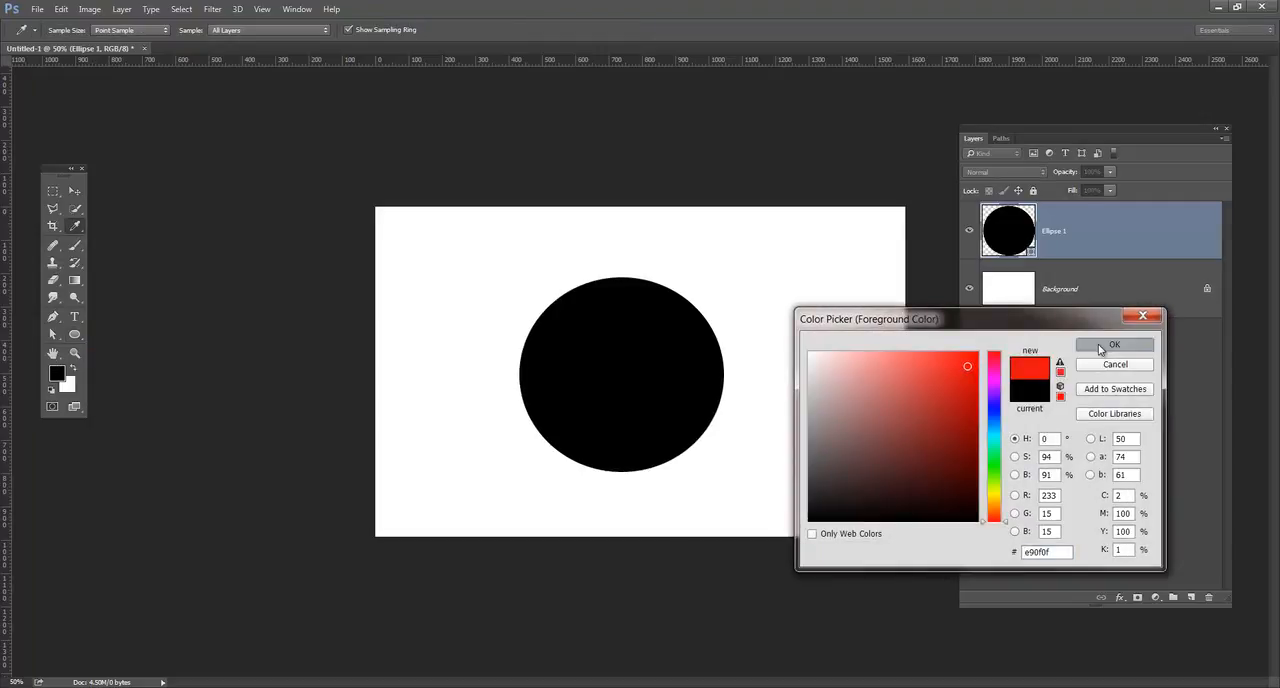
pyautogui.click(1100, 344)
pyautogui.moveTo(483, 233); pyautogui.dragTo(741, 375)
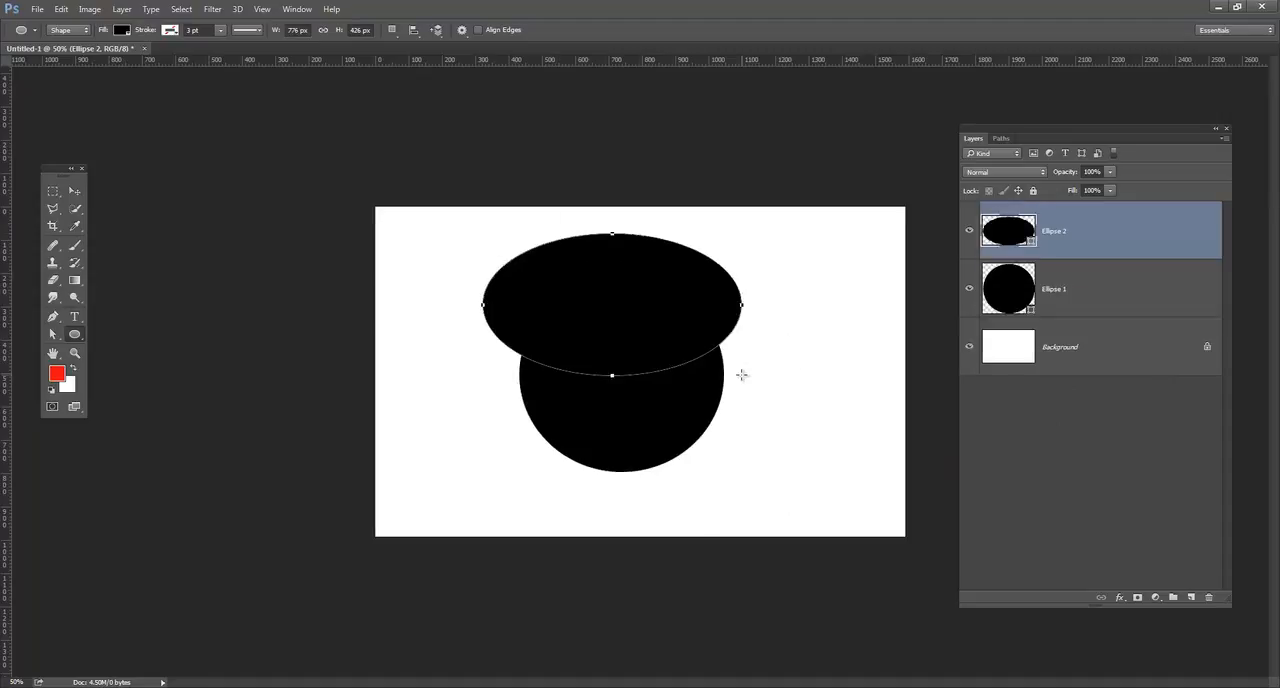
pyautogui.hotkey('ctrl', 'z')
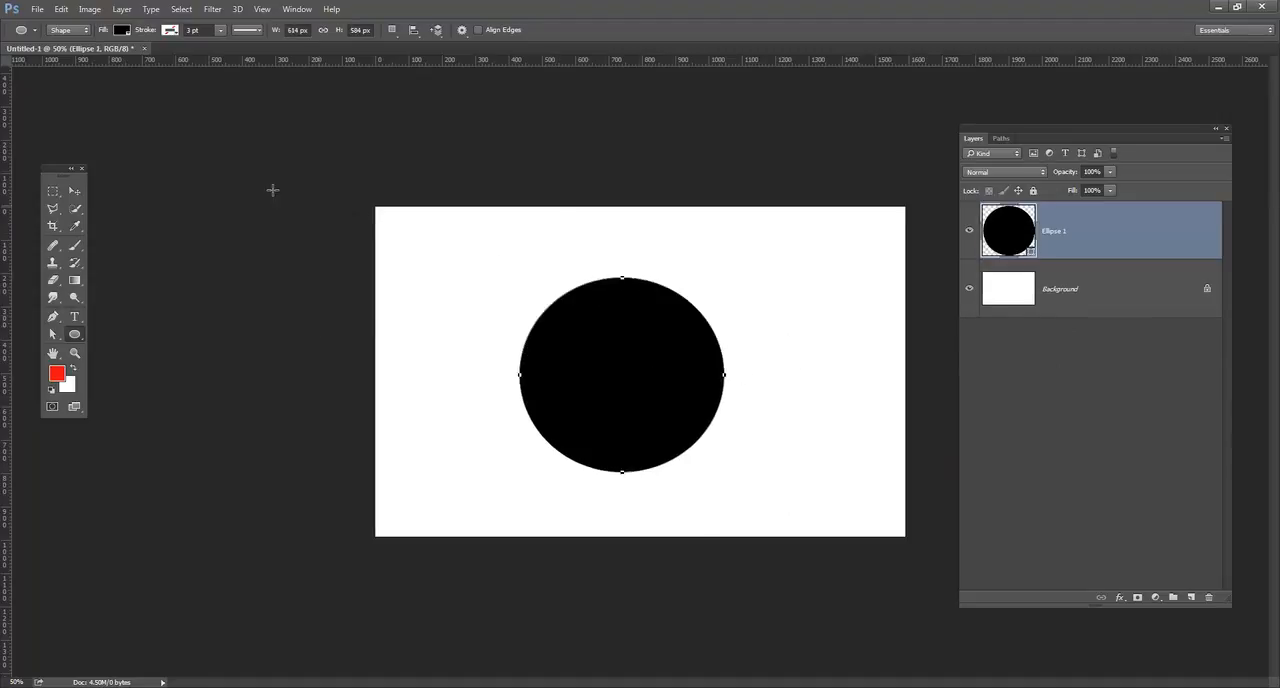
pyautogui.click(123, 31)
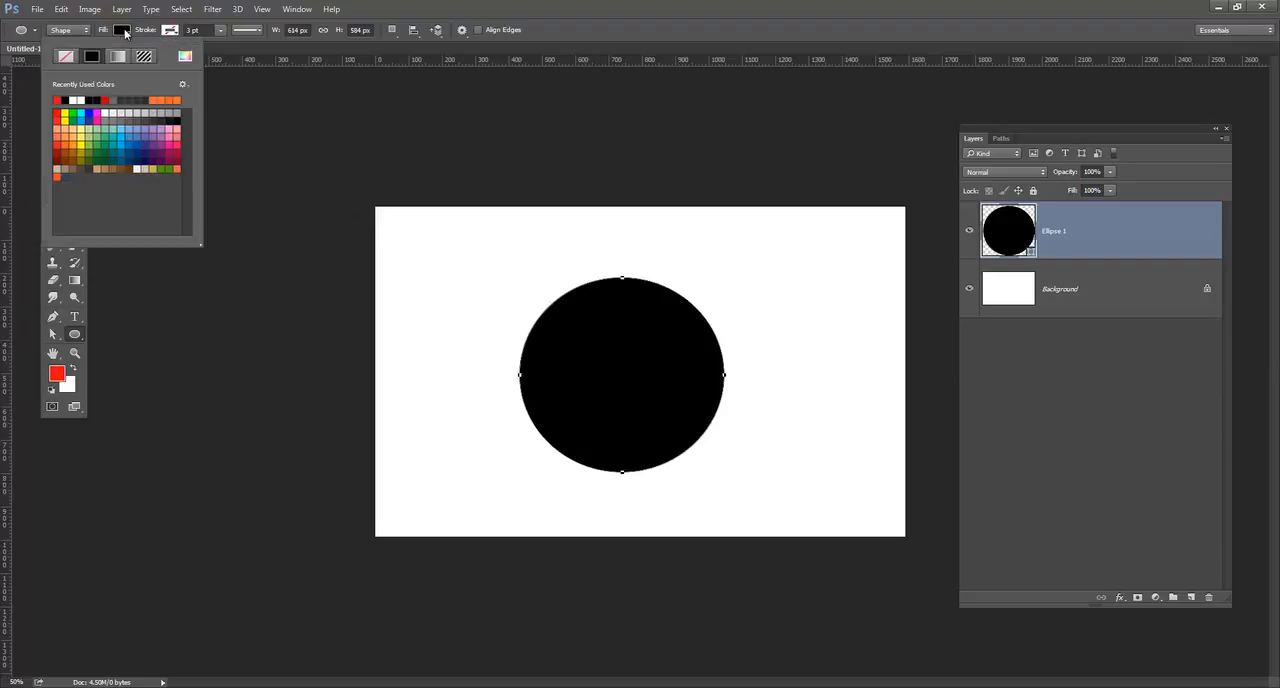
pyautogui.click(60, 99)
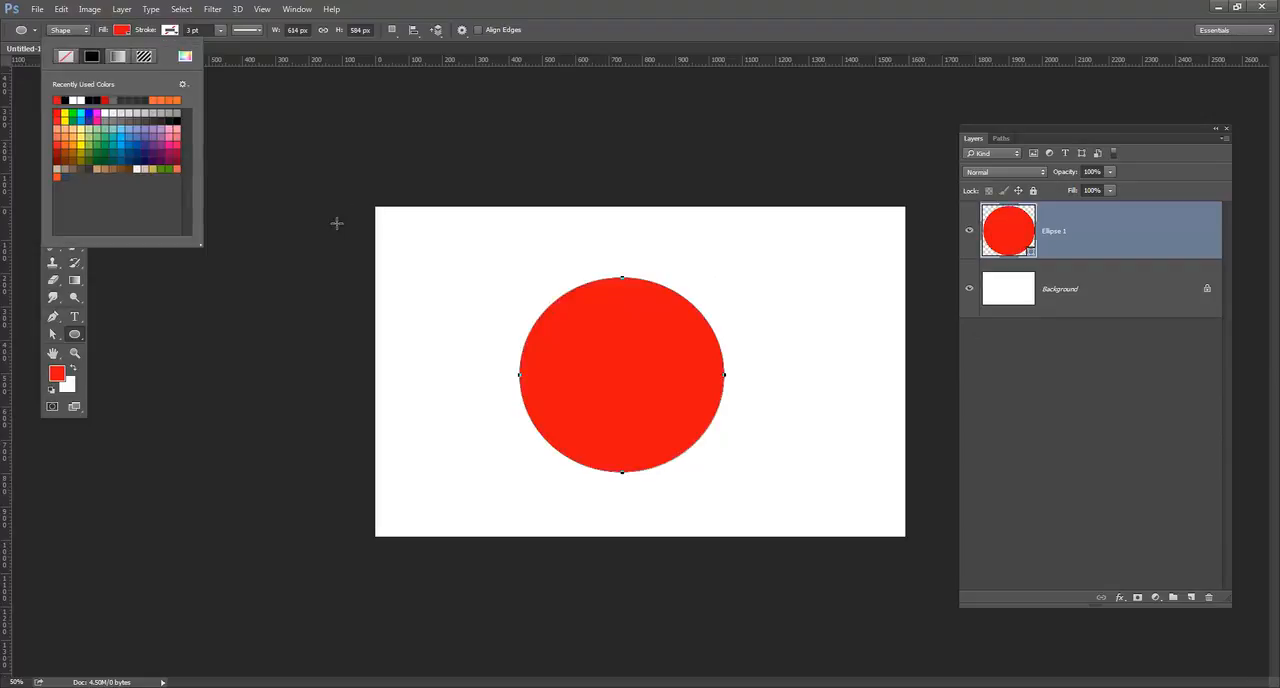
pyautogui.click(313, 249)
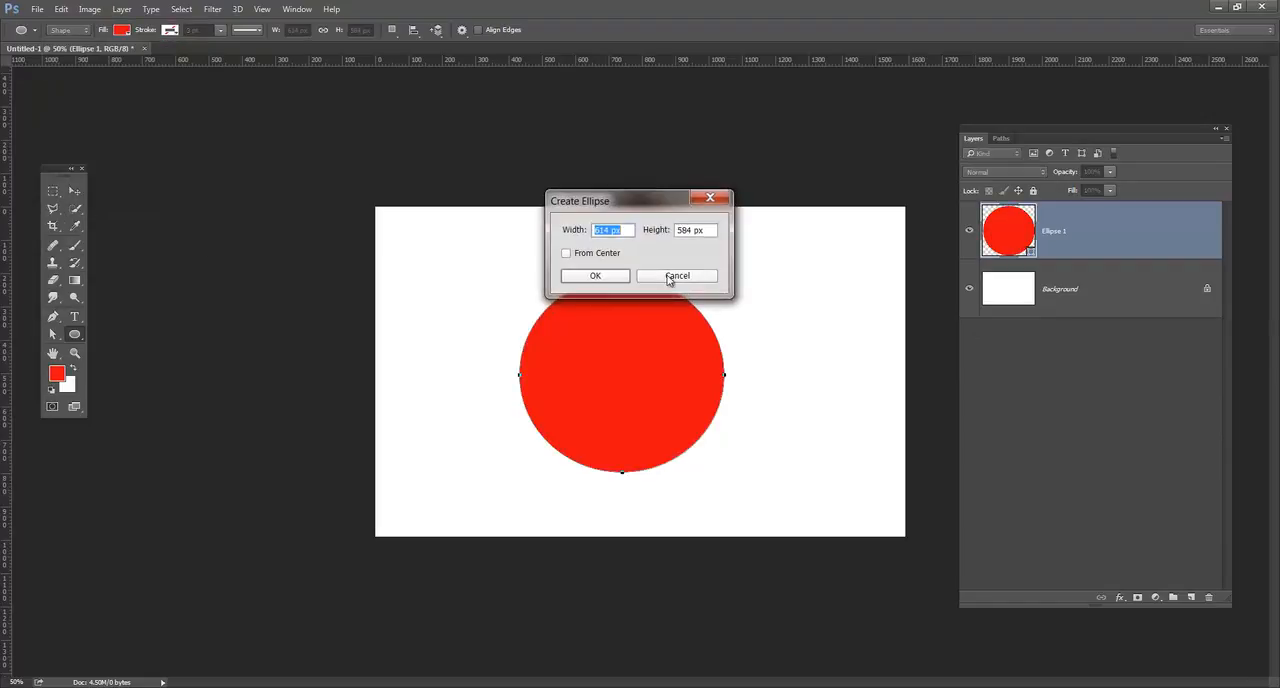
pyautogui.click(670, 280)
pyautogui.click(74, 190)
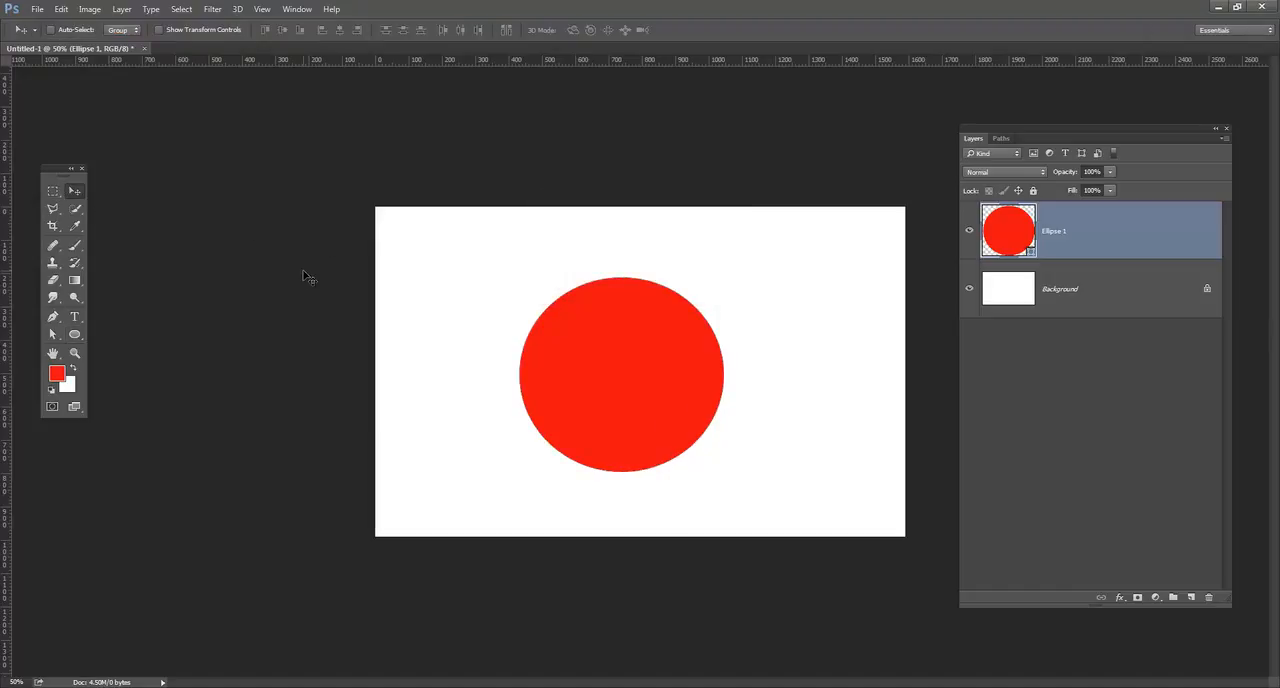
pyautogui.press('ctrl')
pyautogui.press('ctrl')
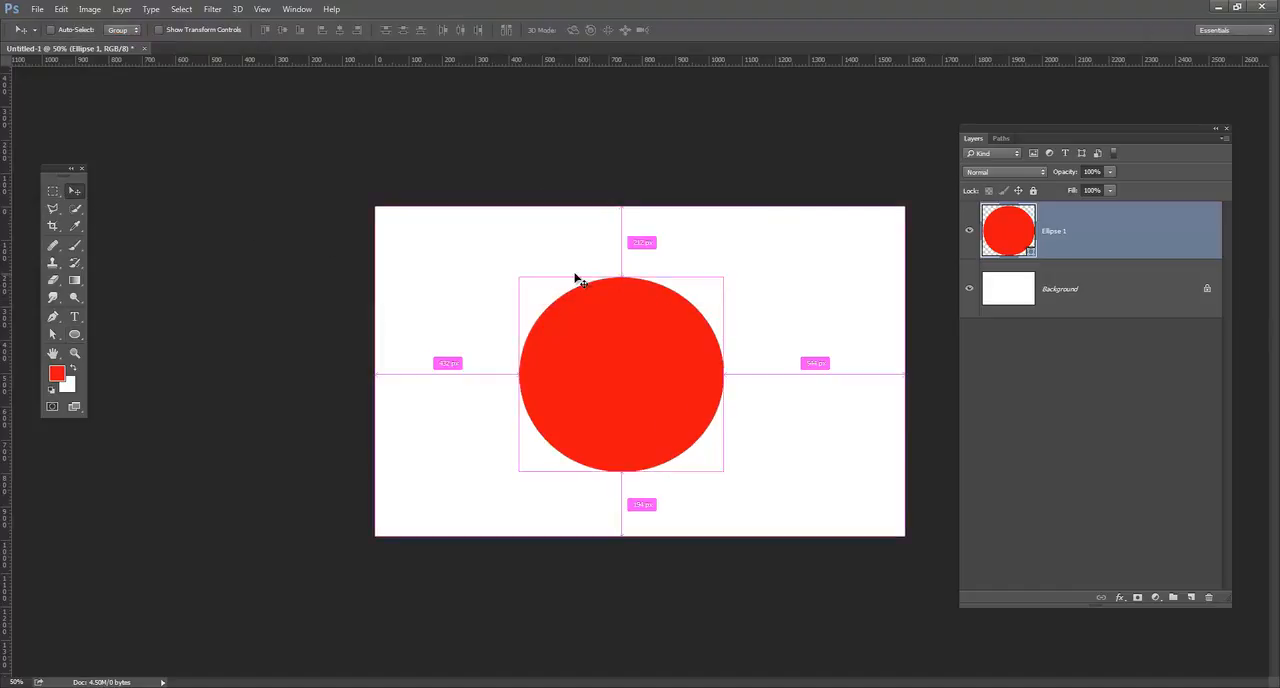
pyautogui.hotkey('ctrl', 'z')
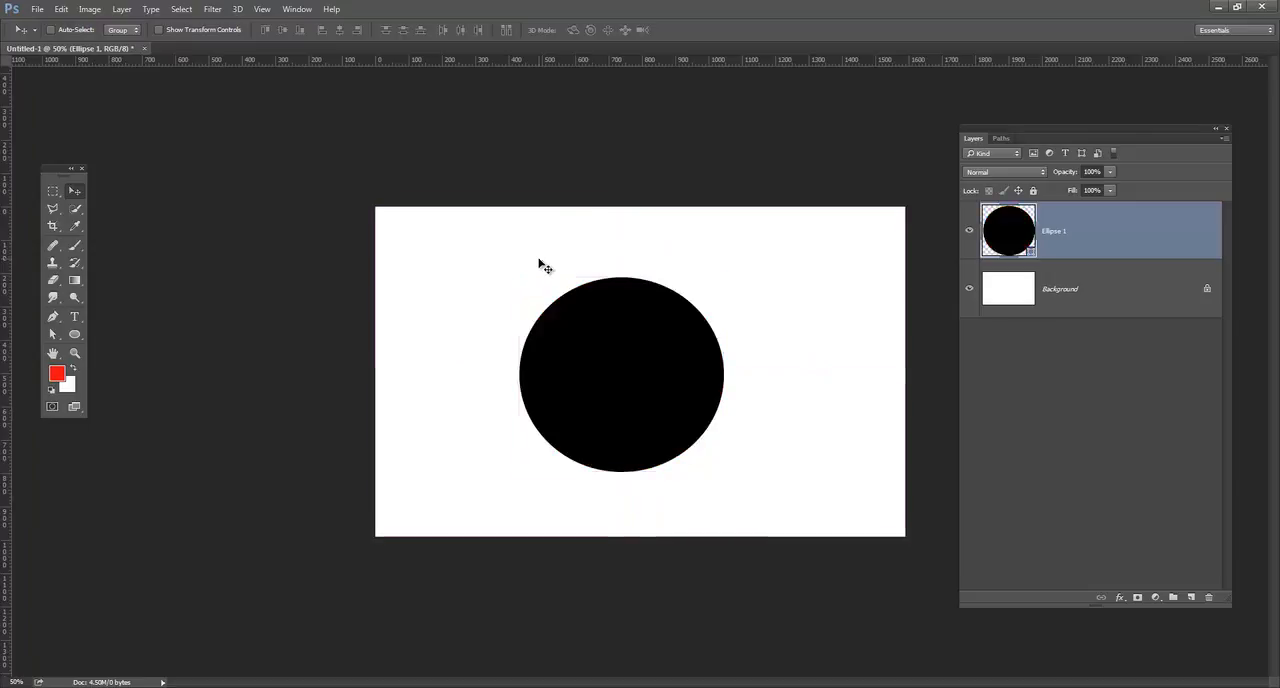
# On a new layer, draw a red ellipse about 858 × 442 px and move it to overlap the black circle's upper-left part.
pyautogui.click(73, 335)
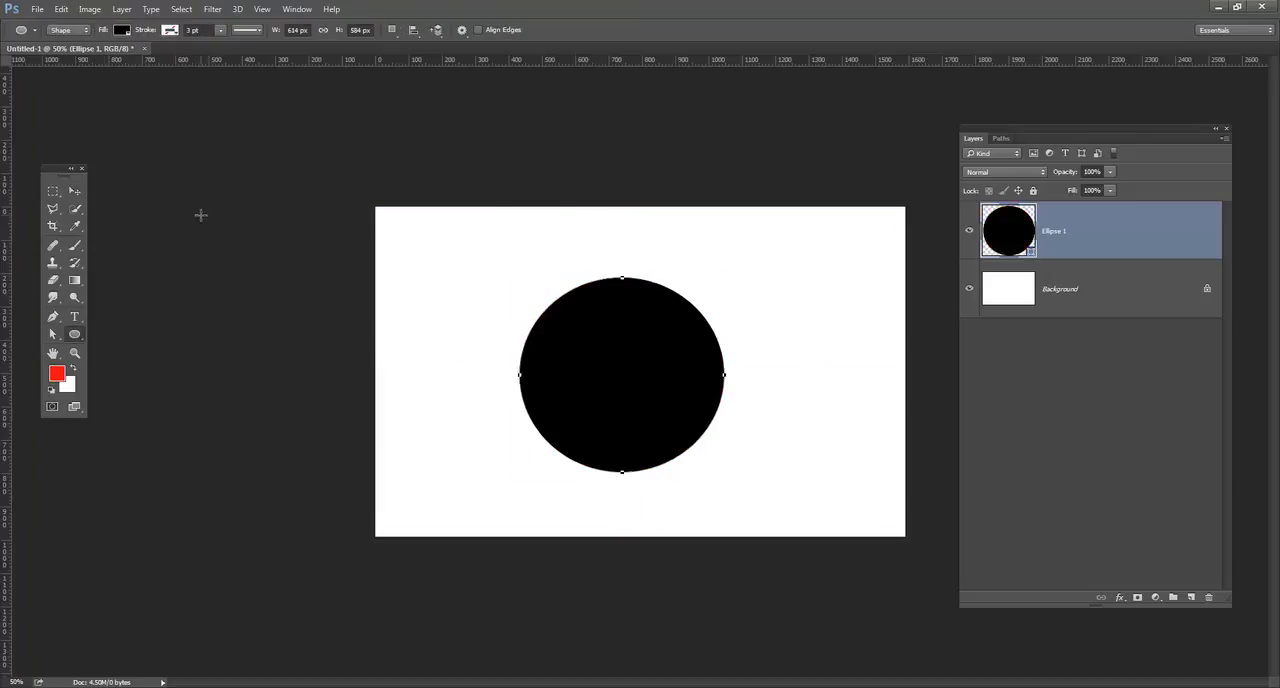
pyautogui.click(120, 31)
pyautogui.click(120, 31)
pyautogui.click(1190, 597)
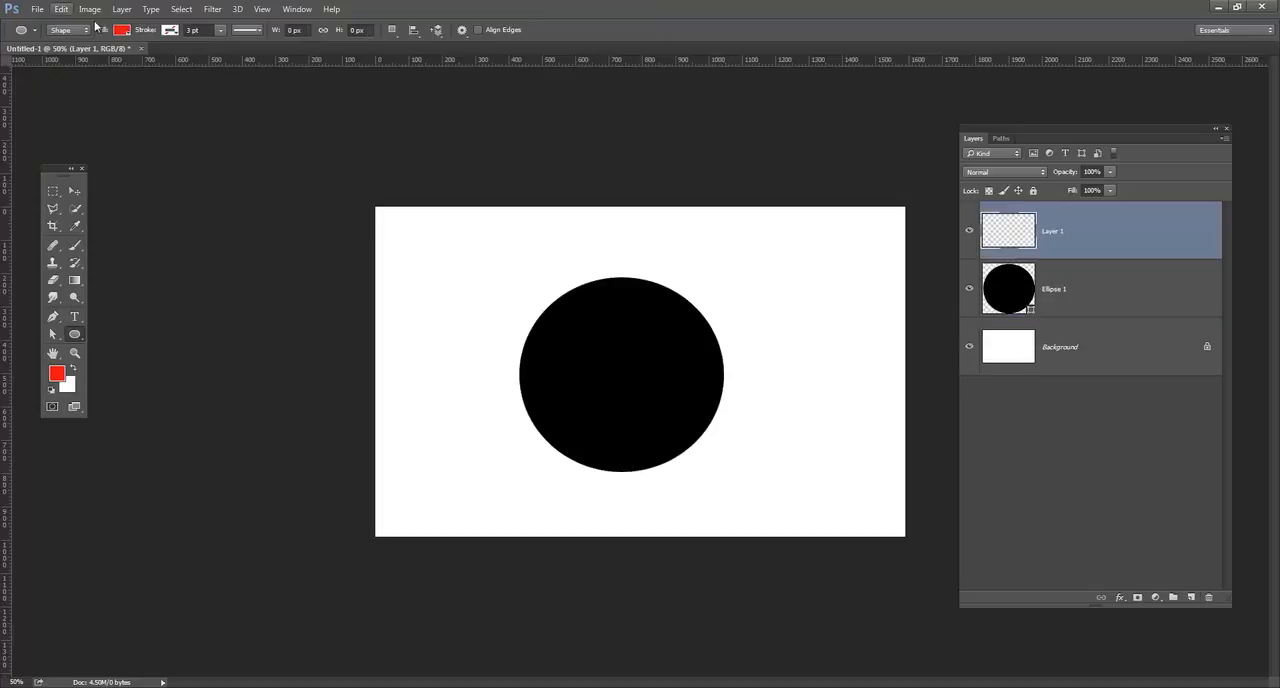
pyautogui.moveTo(454, 232); pyautogui.dragTo(740, 380)
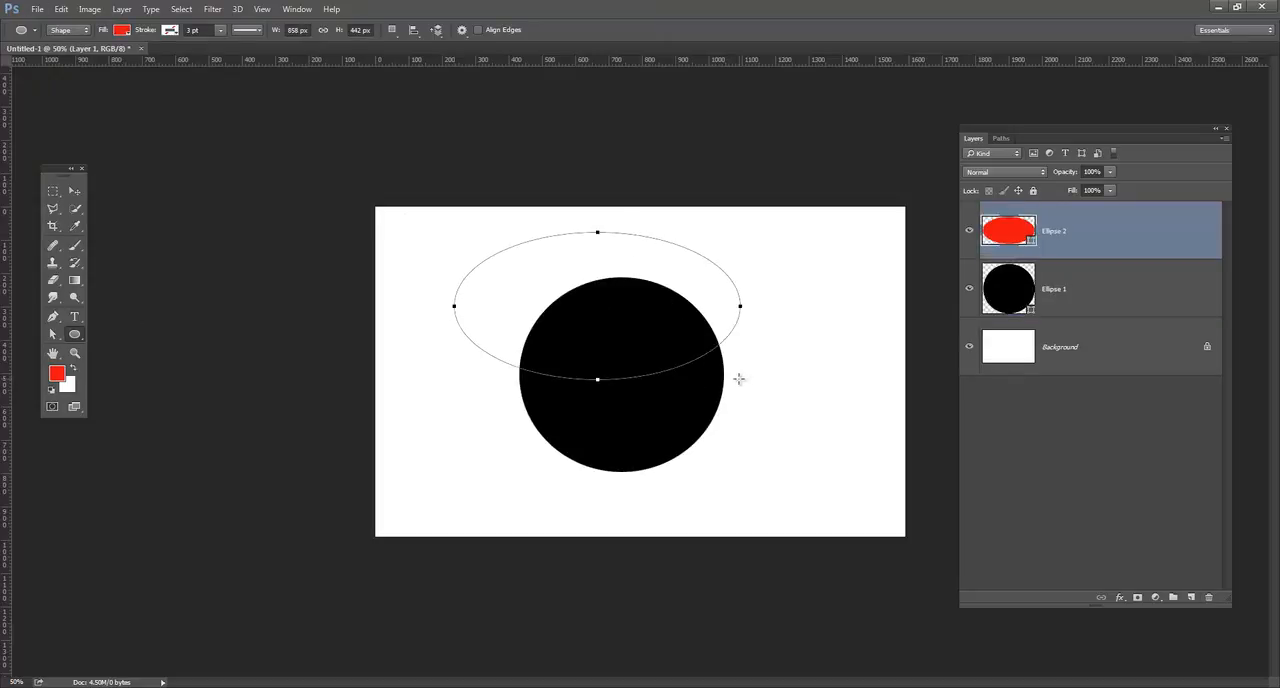
pyautogui.click(74, 191)
pyautogui.moveTo(606, 320); pyautogui.dragTo(598, 283)
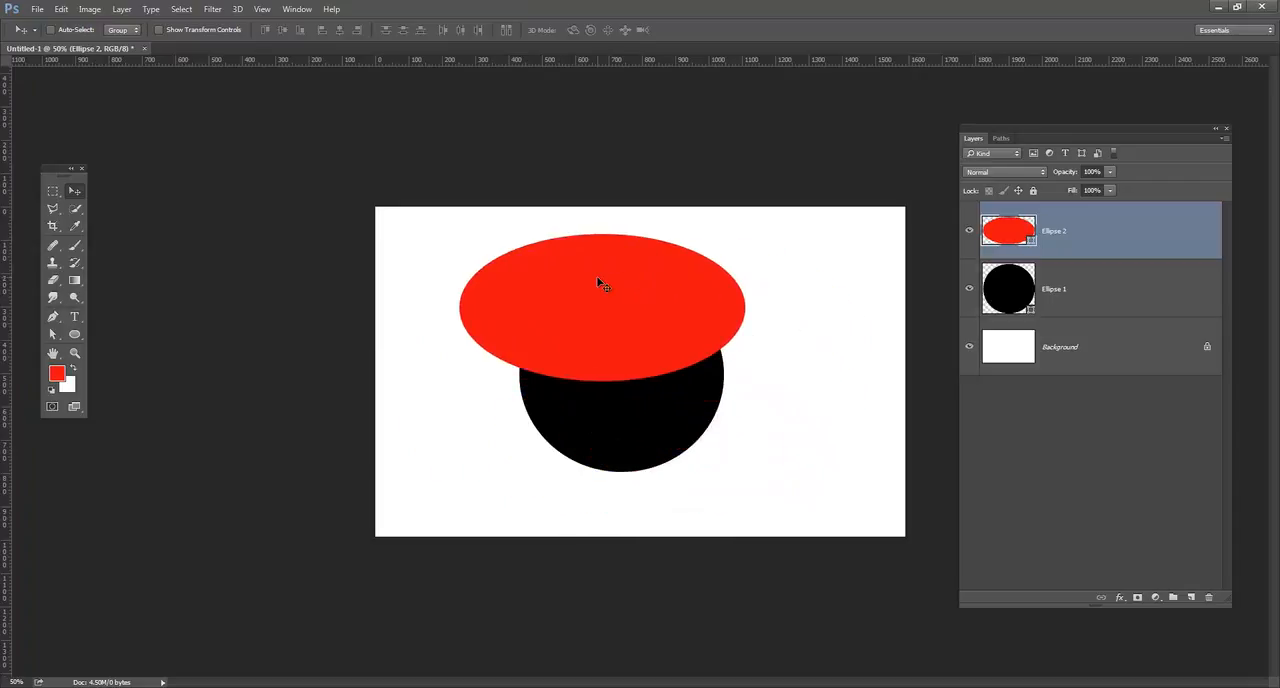
pyautogui.moveTo(594, 289); pyautogui.dragTo(628, 331)
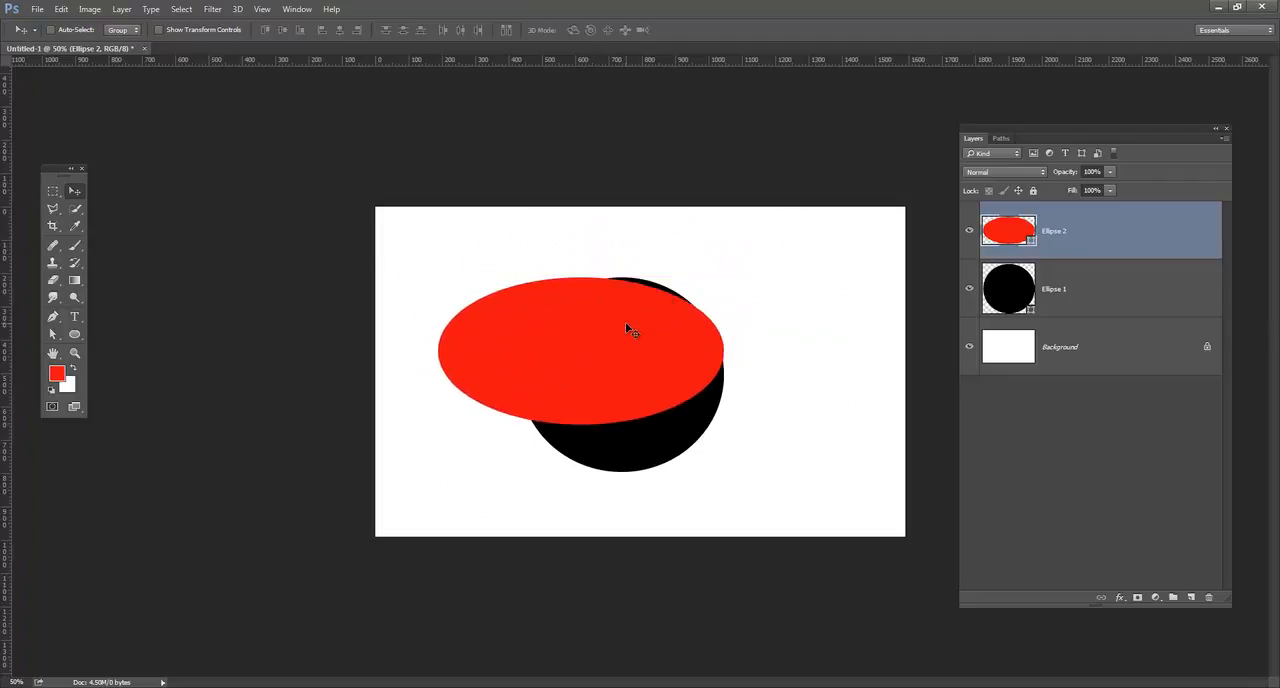
# Load the black circle's outline as a selection and add it as a layer mask to the red ellipse layer.
pyautogui.keyDown('shift'); pyautogui.click(1014, 287); pyautogui.keyUp('shift')
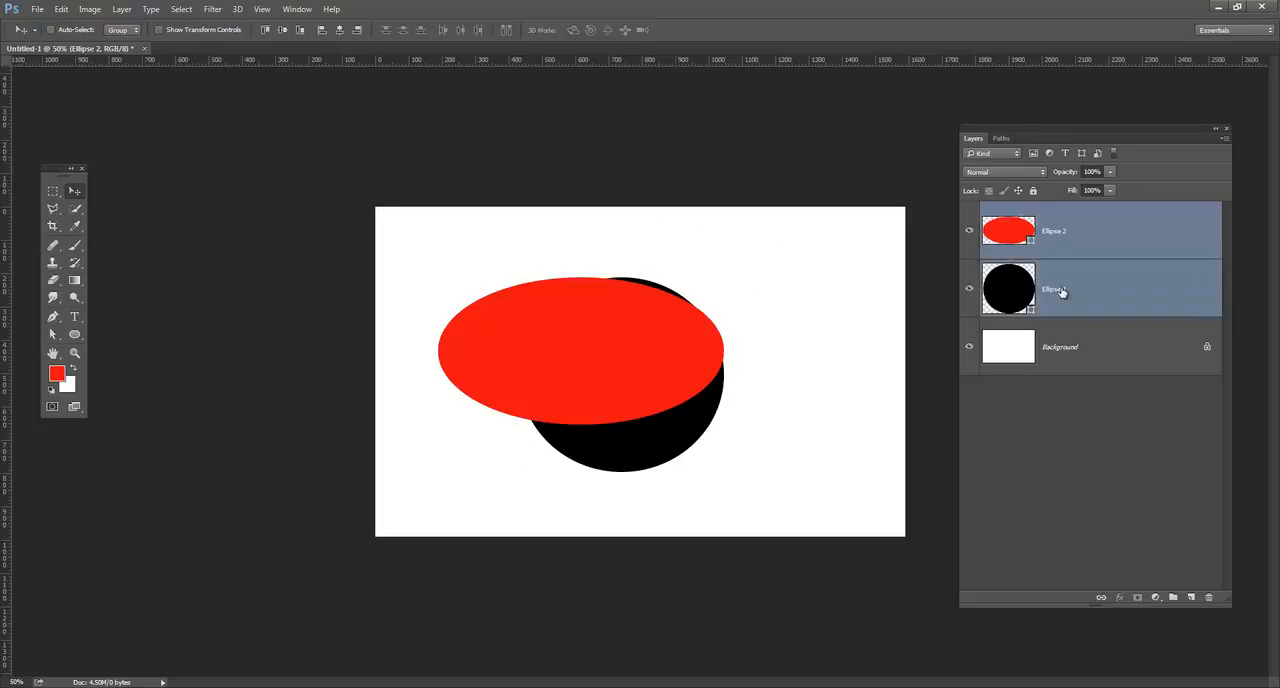
pyautogui.keyDown('ctrl'); pyautogui.click(1014, 287); pyautogui.keyUp('ctrl')
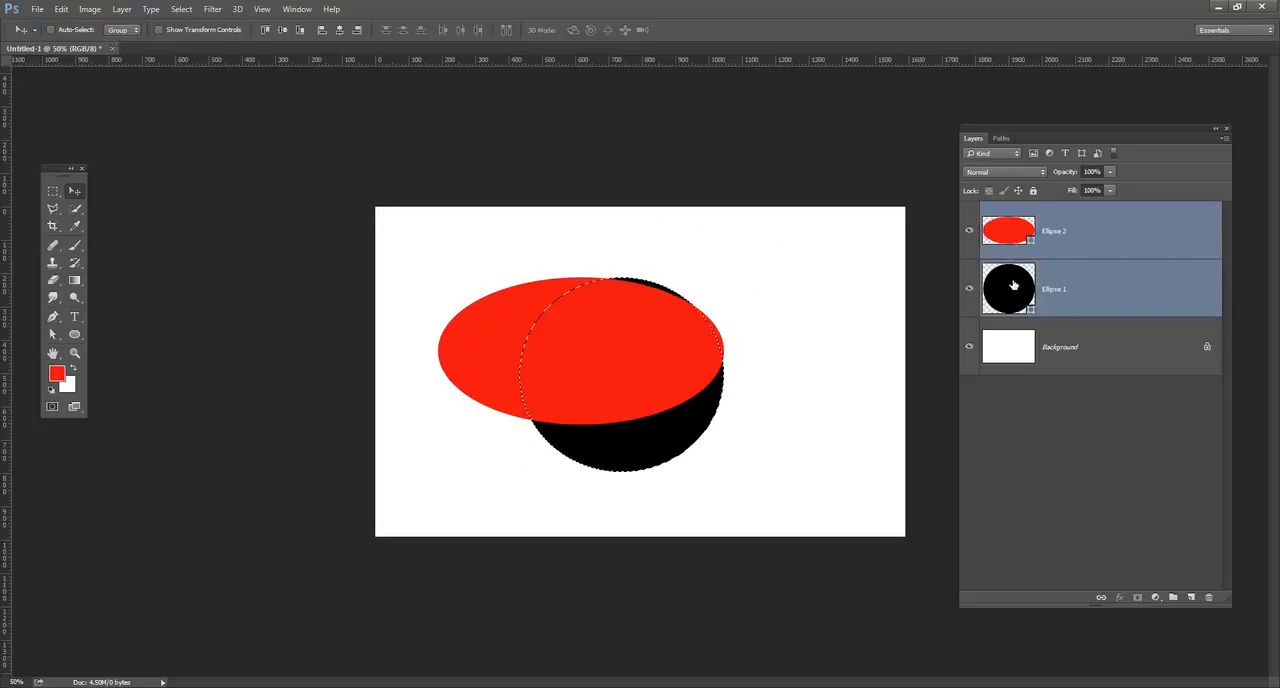
pyautogui.click(1072, 230)
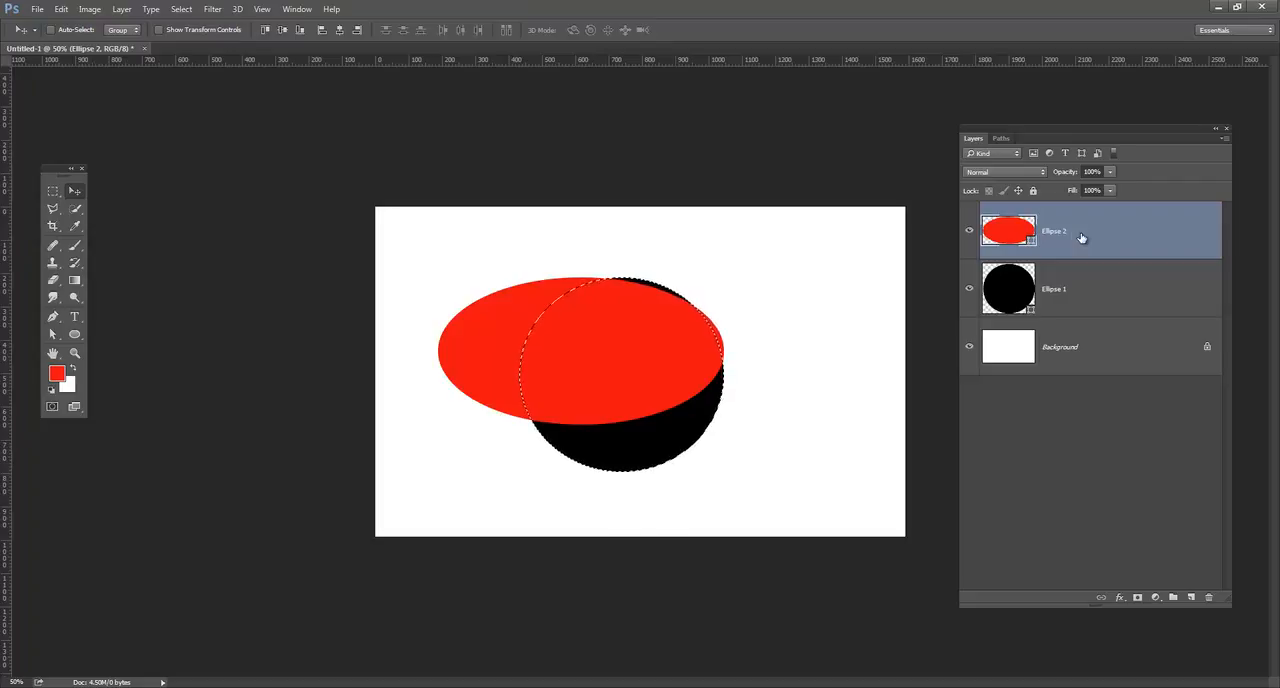
pyautogui.click(1138, 598)
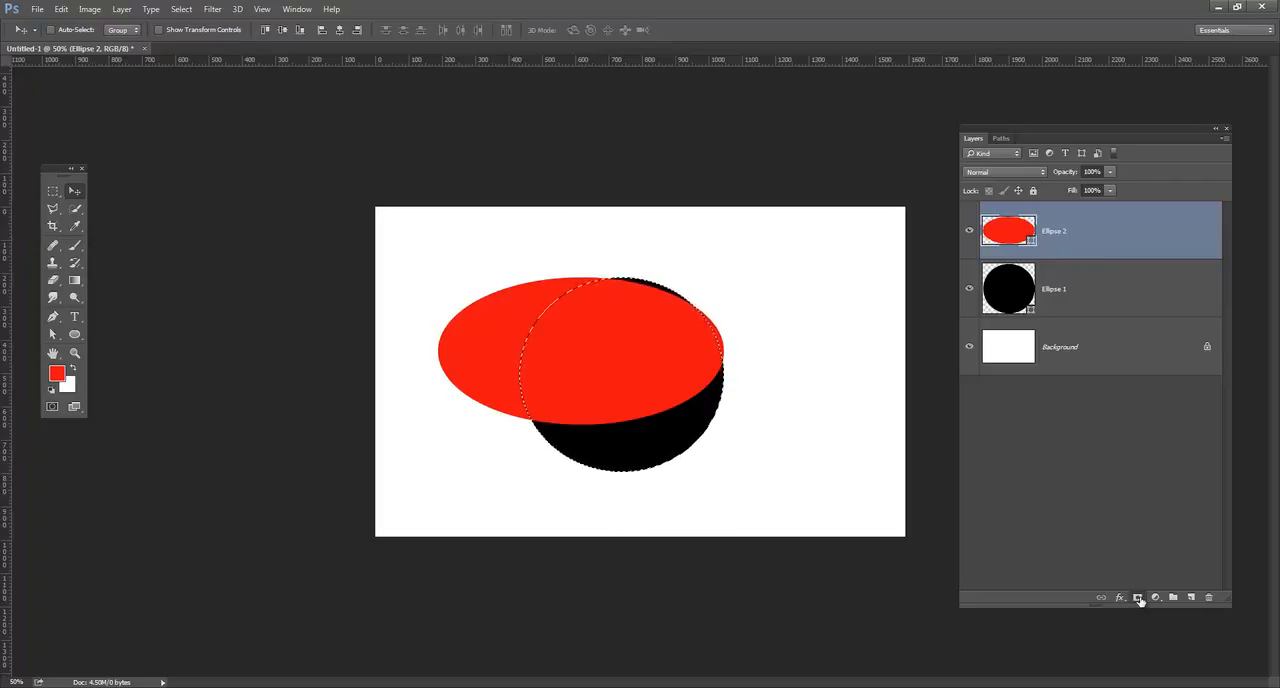
# Unlink the red ellipse from its layer mask and move the ellipse up and left within the masked circle.
pyautogui.click(1020, 236)
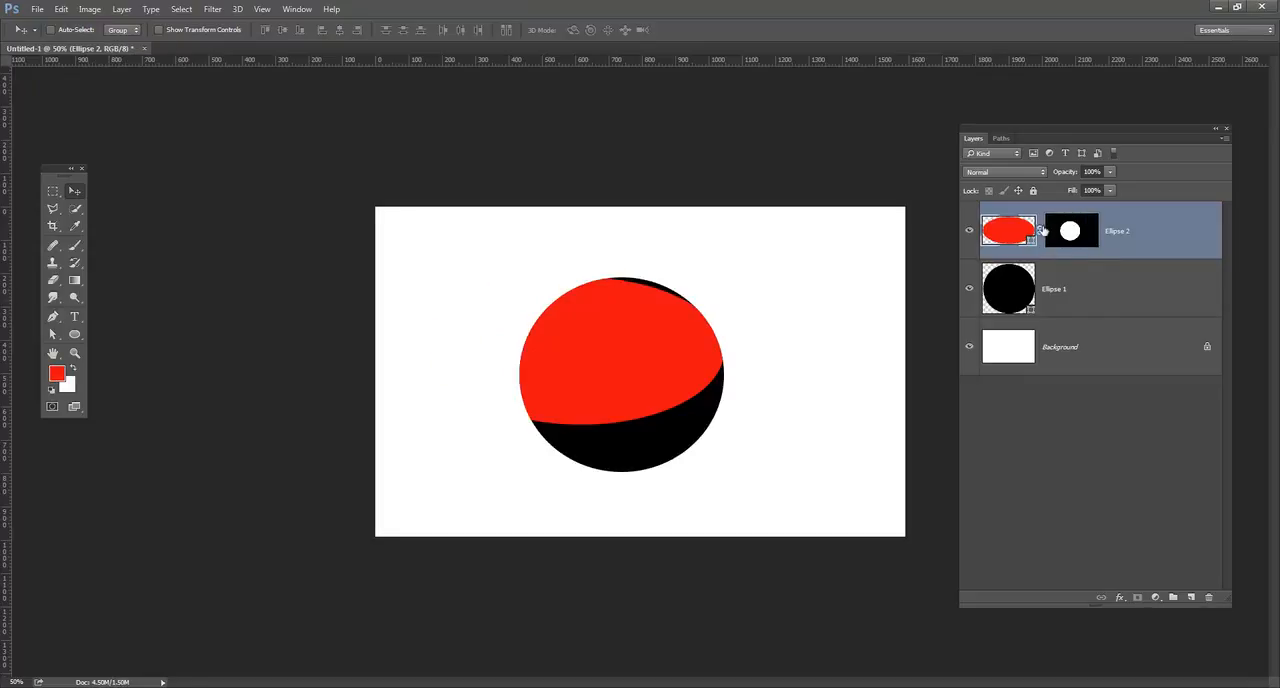
pyautogui.moveTo(560, 312); pyautogui.dragTo(587, 355)
pyautogui.hotkey('ctrl', 'alt', 'z')
pyautogui.hotkey('ctrl', 'alt', 'z')
pyautogui.click(1043, 232)
pyautogui.moveTo(608, 337); pyautogui.dragTo(477, 320)
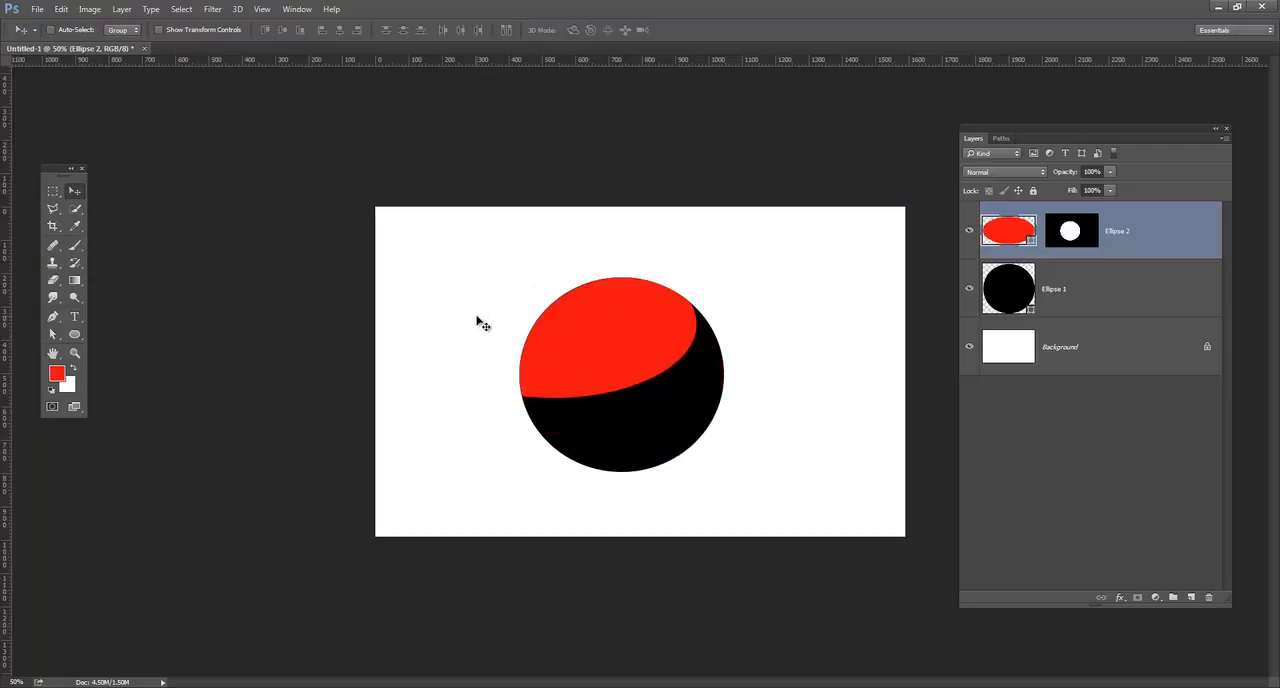
# Delete the layer mask from the red ellipse and move the ellipse over the black circle's right side.
pyautogui.moveTo(1072, 232); pyautogui.dragTo(1209, 597)
pyautogui.moveTo(560, 309); pyautogui.dragTo(755, 377)
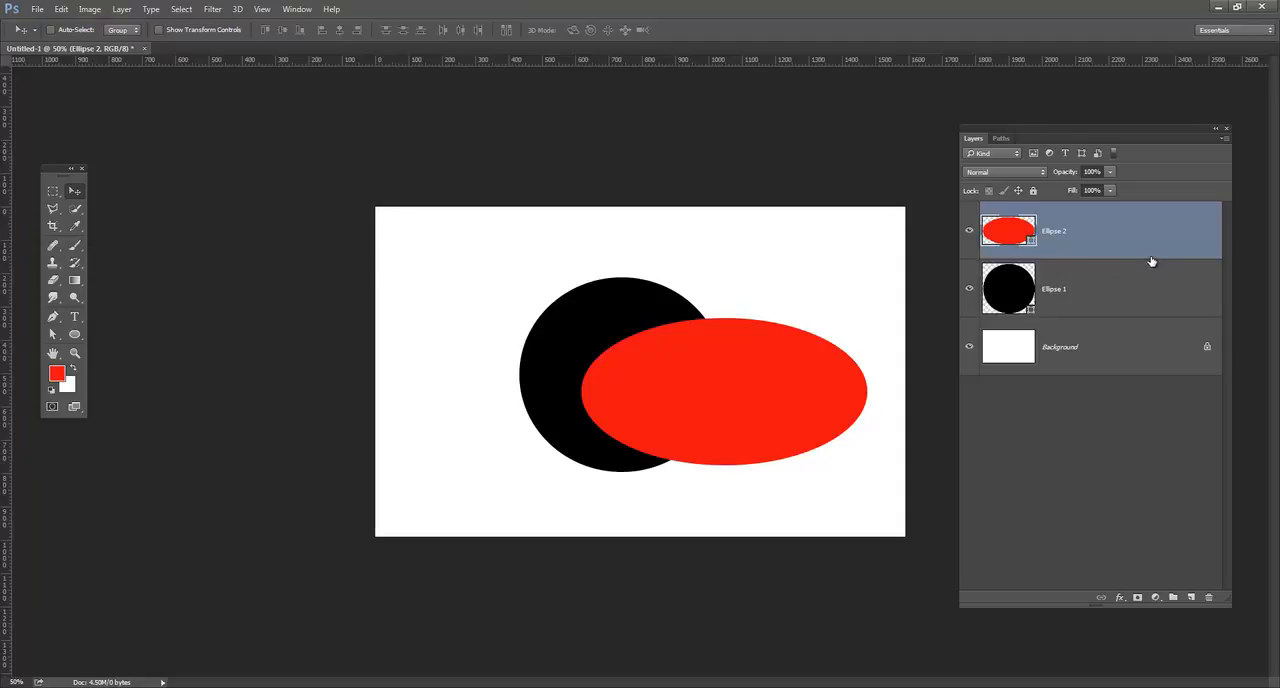
# Clip the red ellipse layer to the black circle with a clipping mask and move the ellipse to the circle's left side.
pyautogui.moveTo(1152, 246); pyautogui.dragTo(1131, 260)
pyautogui.press('alt')
pyautogui.press('alt')
pyautogui.keyDown('alt'); pyautogui.click(1123, 257); pyautogui.keyUp('alt')
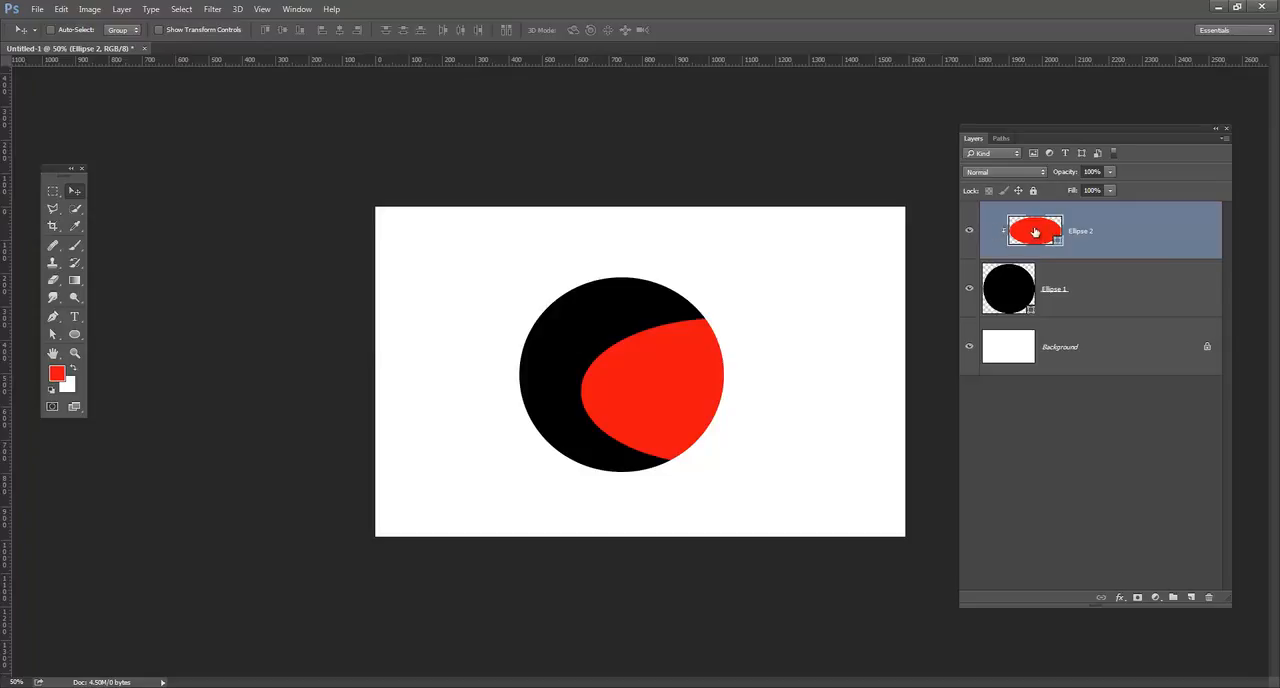
pyautogui.moveTo(660, 369); pyautogui.dragTo(468, 346)
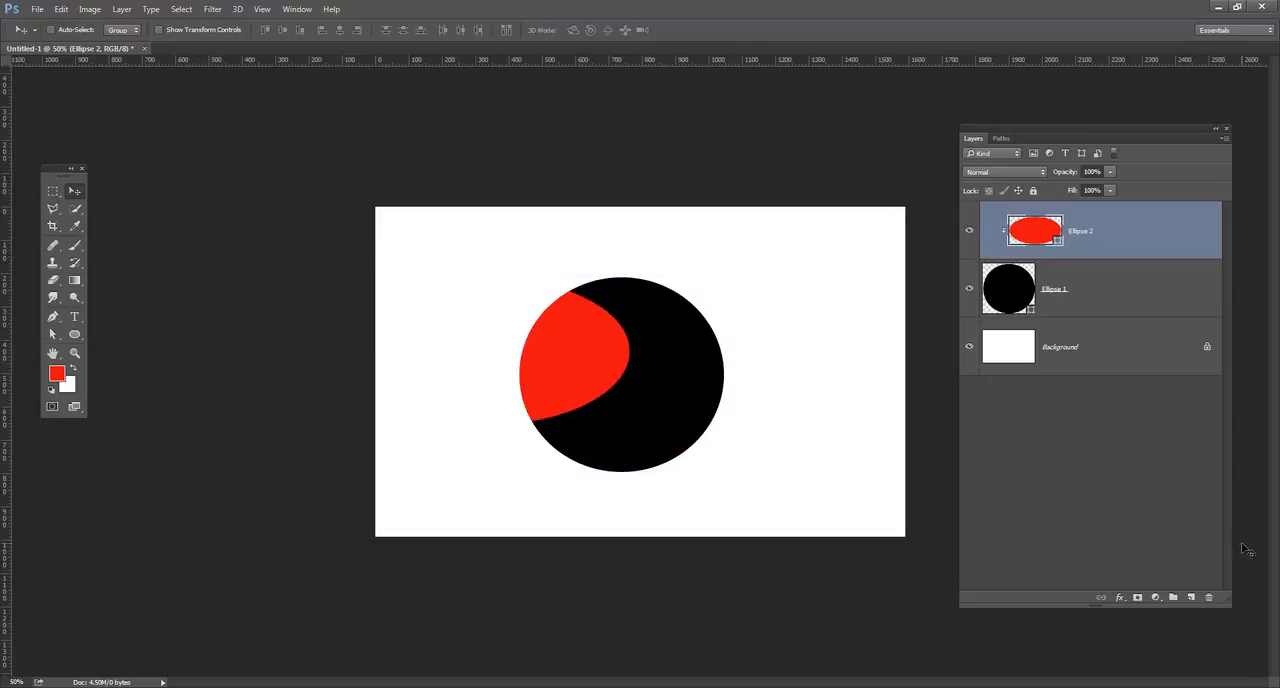
# On a new layer, draw a blue ellipse and place it over the black circle's right side.
pyautogui.click(1190, 597)
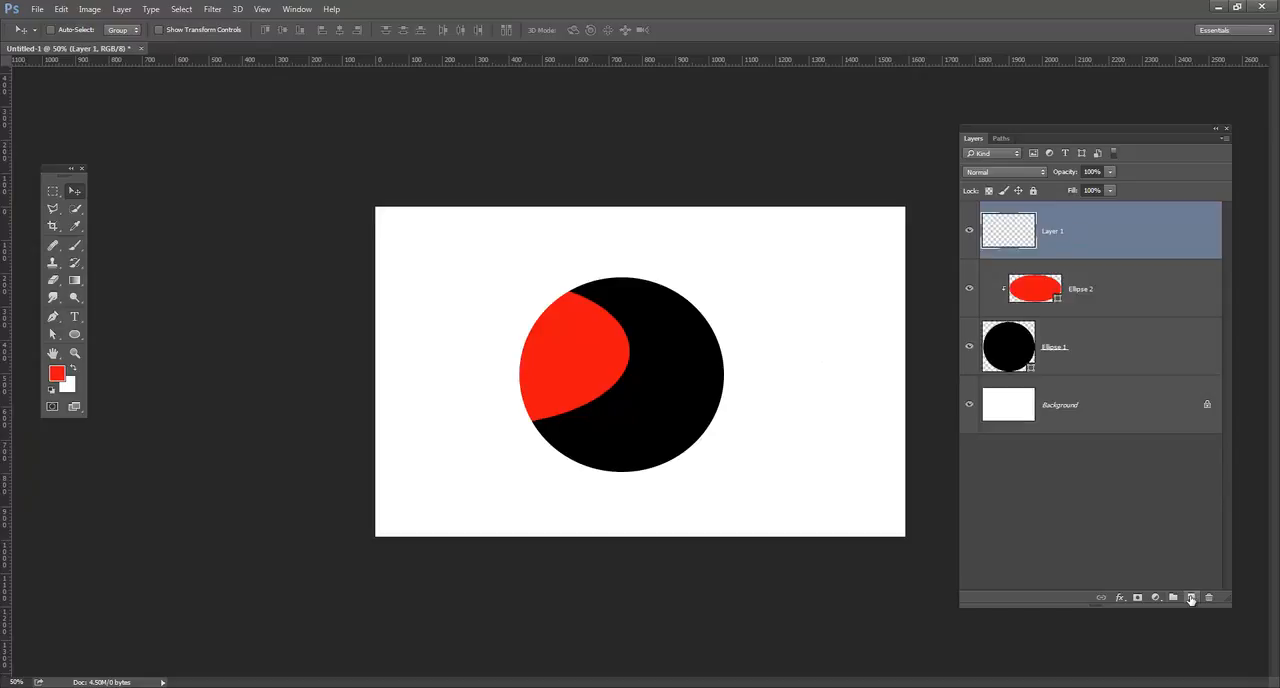
pyautogui.click(75, 334)
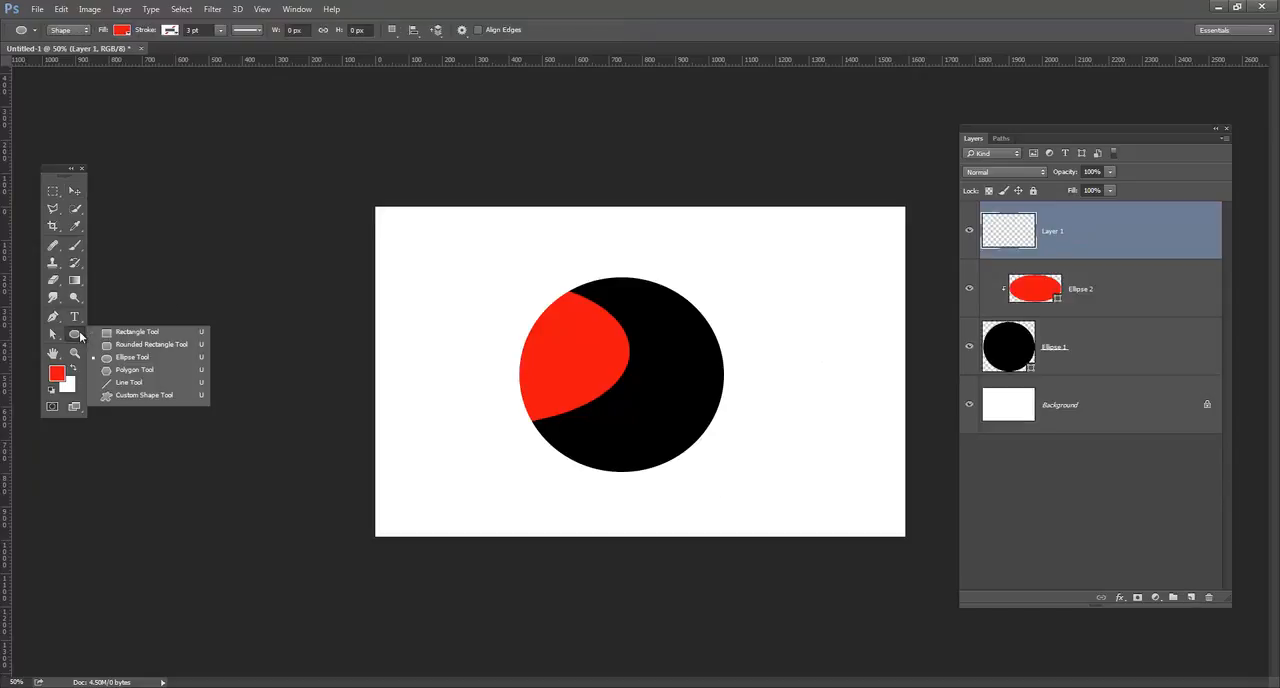
pyautogui.click(142, 357)
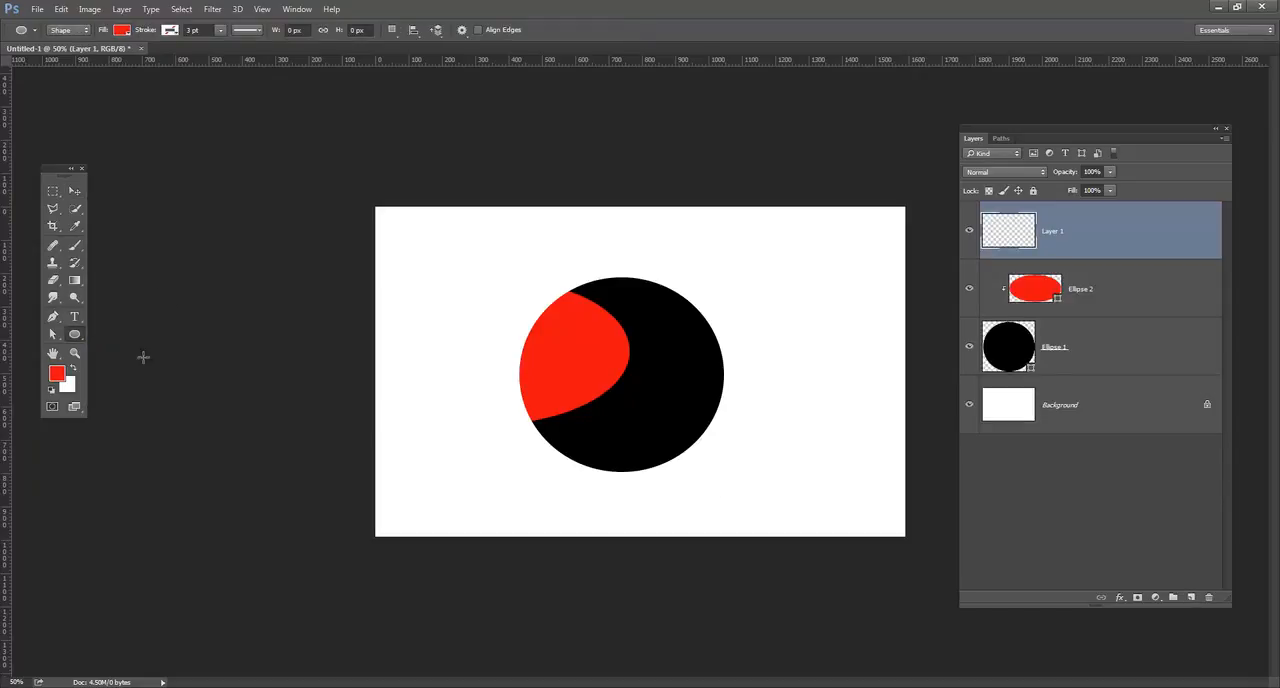
pyautogui.click(123, 30)
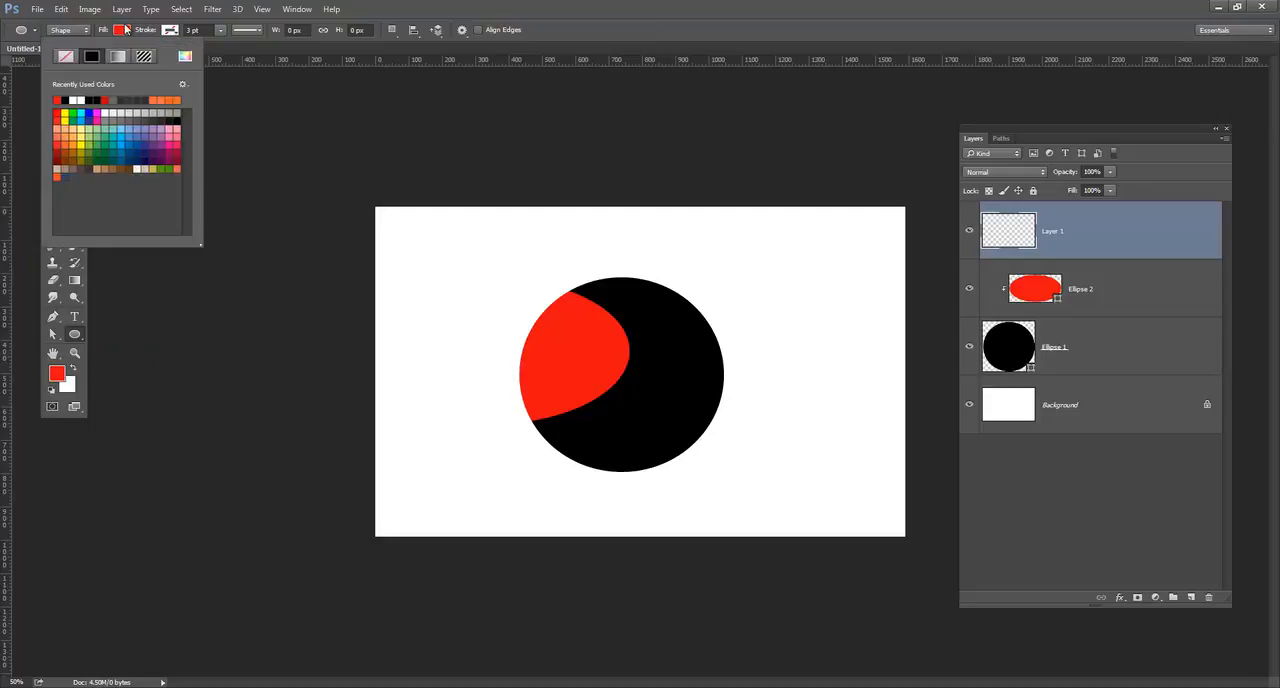
pyautogui.click(131, 133)
pyautogui.click(131, 137)
pyautogui.moveTo(390, 256); pyautogui.dragTo(647, 404)
pyautogui.click(74, 190)
pyautogui.moveTo(505, 319); pyautogui.dragTo(735, 370)
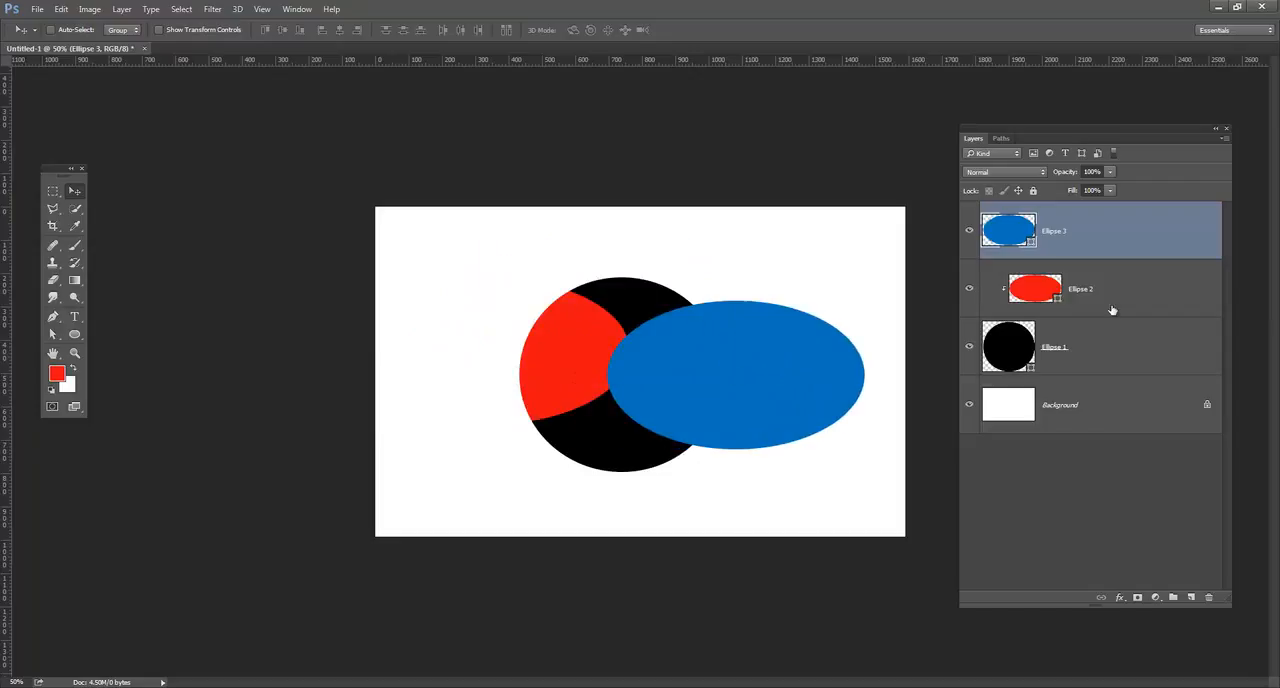
# Clip the blue ellipse to the black circle and move it to the circle's left side, then move the red ellipse right.
pyautogui.moveTo(1156, 258)
pyautogui.mouseDown()
pyautogui.moveTo(1151, 240)
pyautogui.moveTo(1143, 256)
pyautogui.moveTo(1114, 258)
pyautogui.moveTo(1140, 253)
pyautogui.mouseUp()
pyautogui.keyDown('alt'); pyautogui.click(1140, 255); pyautogui.keyUp('alt')
pyautogui.moveTo(674, 361); pyautogui.dragTo(440, 350)
pyautogui.click(1080, 289)
pyautogui.moveTo(643, 329); pyautogui.dragTo(831, 323)
# Stack the red ellipse layer above the blue ellipse layer within the clipping group.
pyautogui.moveTo(1100, 250); pyautogui.dragTo(1112, 311)
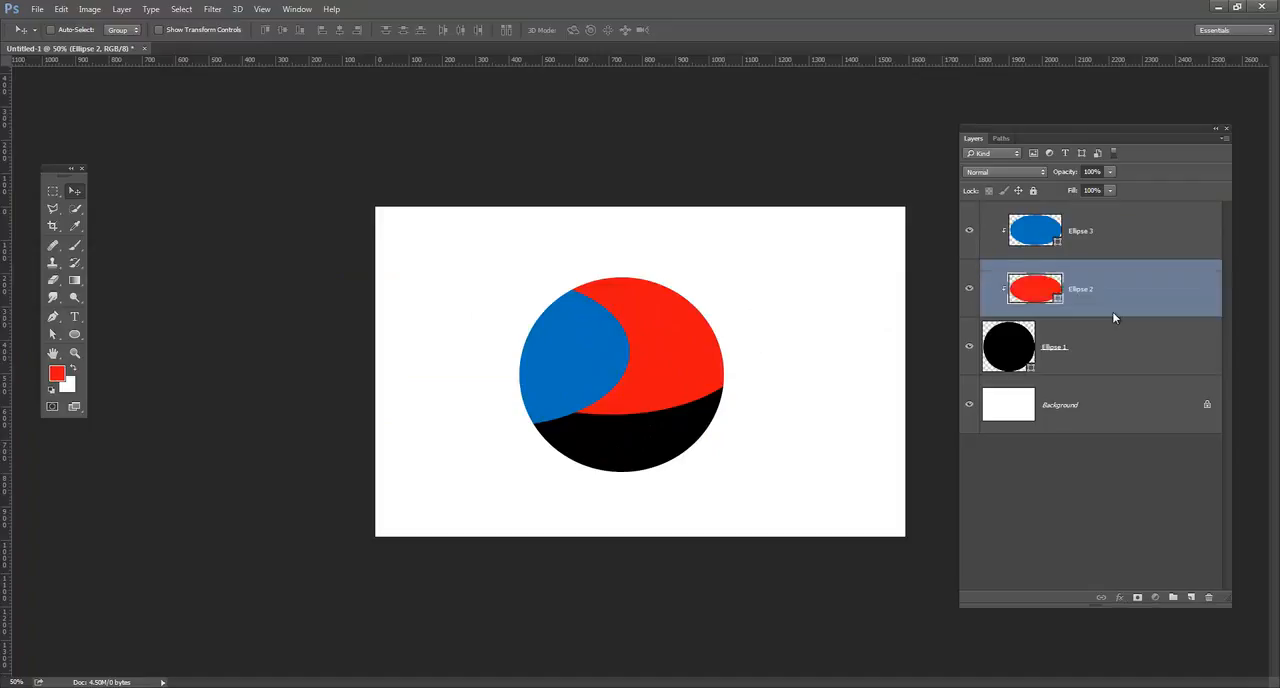
pyautogui.moveTo(707, 377); pyautogui.dragTo(662, 423)
pyautogui.moveTo(771, 404); pyautogui.dragTo(620, 405)
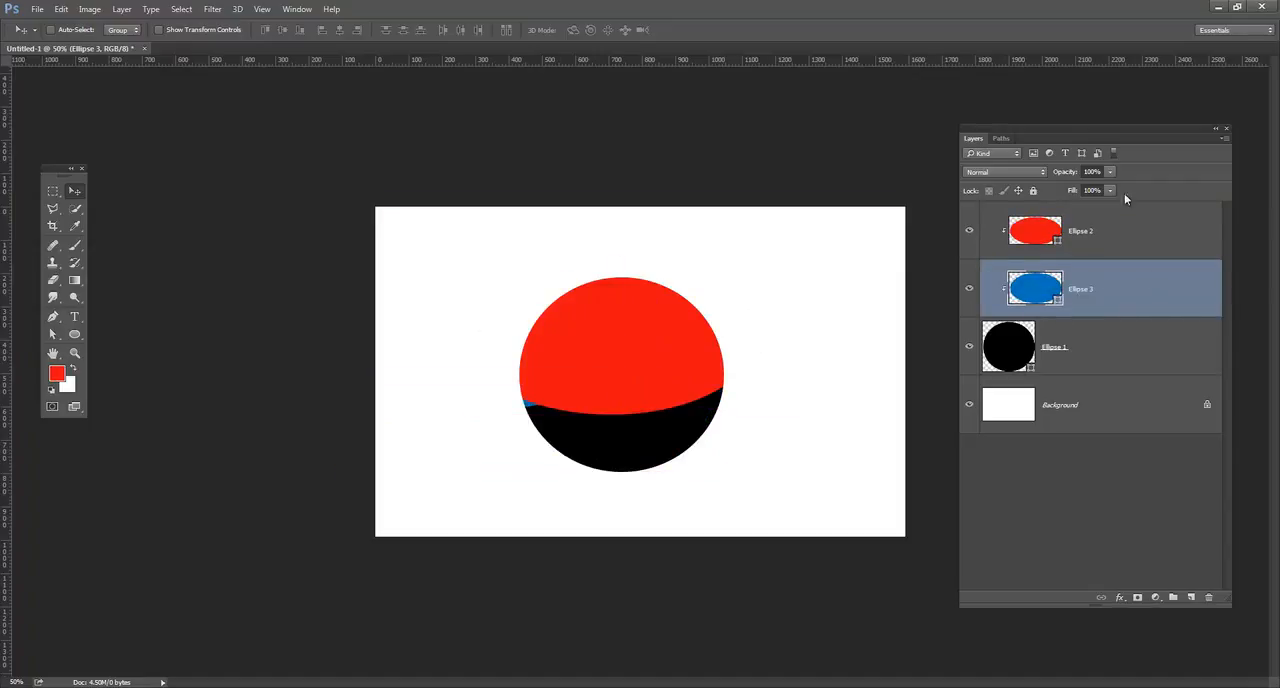
# Set the blue and red ellipse layers to 40% opacity and move the red ellipse down over the circle's lower part.
pyautogui.click(1090, 171)
pyautogui.write('40')
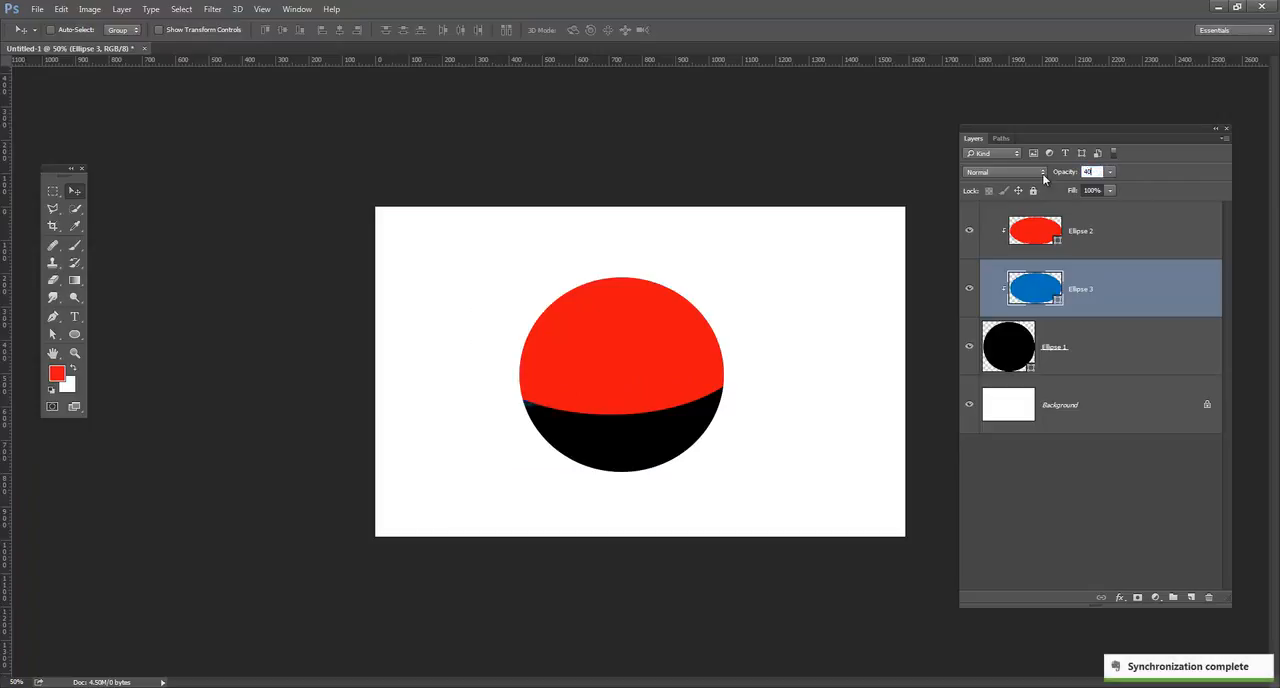
pyautogui.click(1091, 228)
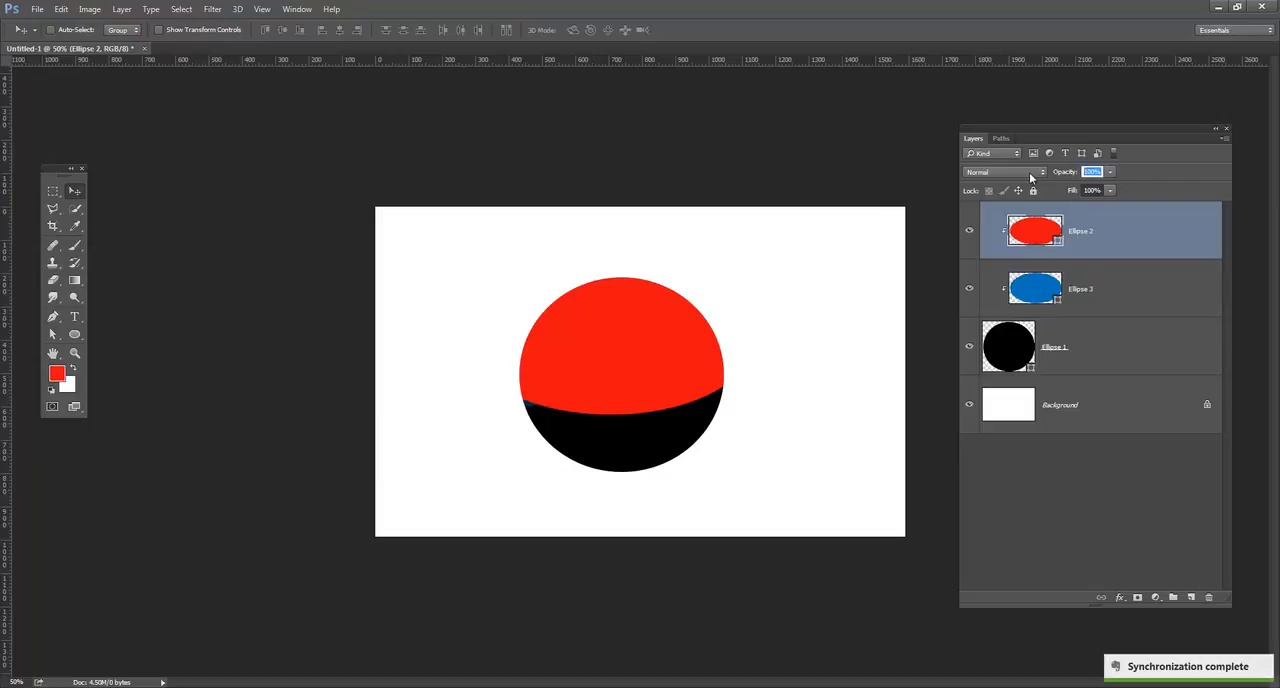
pyautogui.write('40')
pyautogui.moveTo(652, 404); pyautogui.dragTo(635, 438)
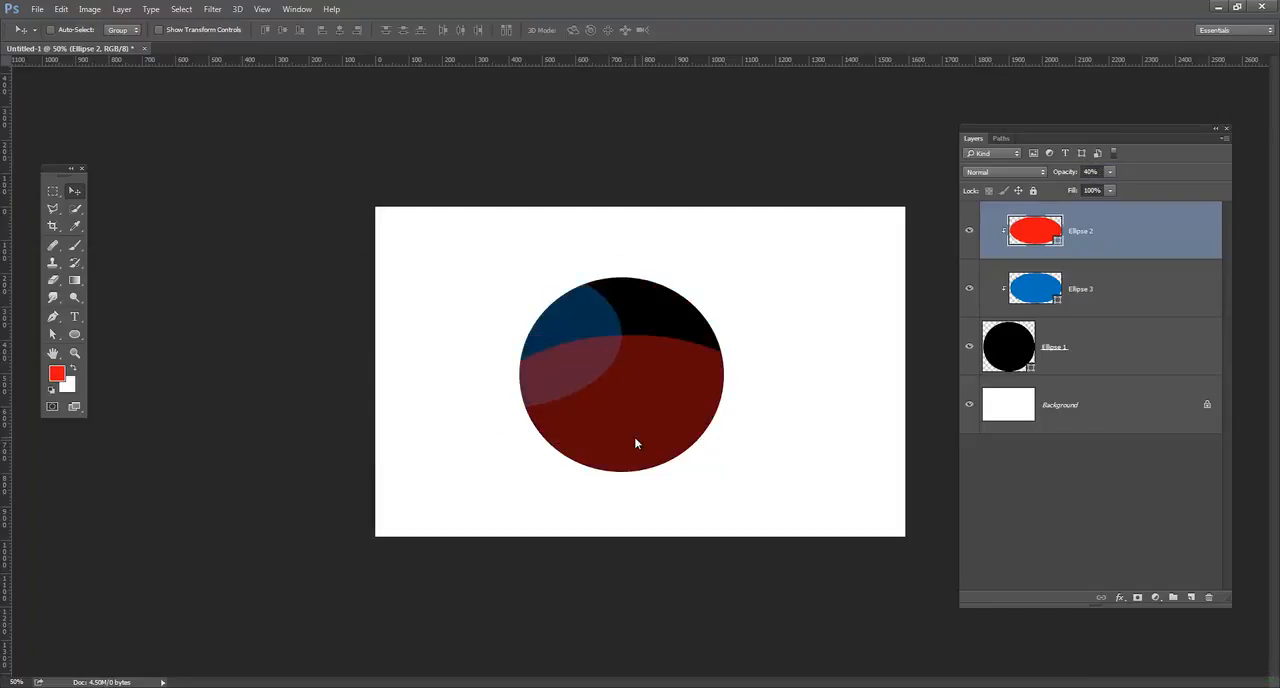
# Delete all the ellipse layers, choose the Rectangle tool and add a blank layer above the background.
pyautogui.keyDown('shift'); pyautogui.click(1126, 345); pyautogui.keyUp('shift')
pyautogui.moveTo(1128, 345); pyautogui.dragTo(1208, 597)
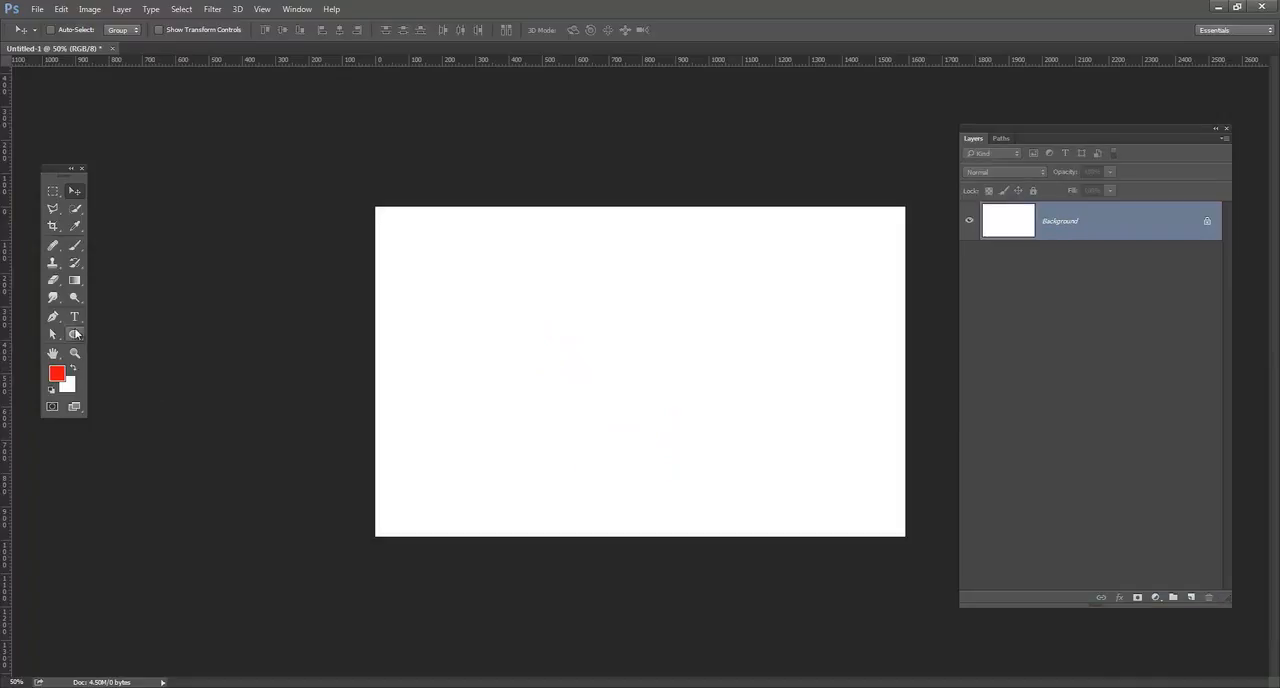
pyautogui.click(76, 335)
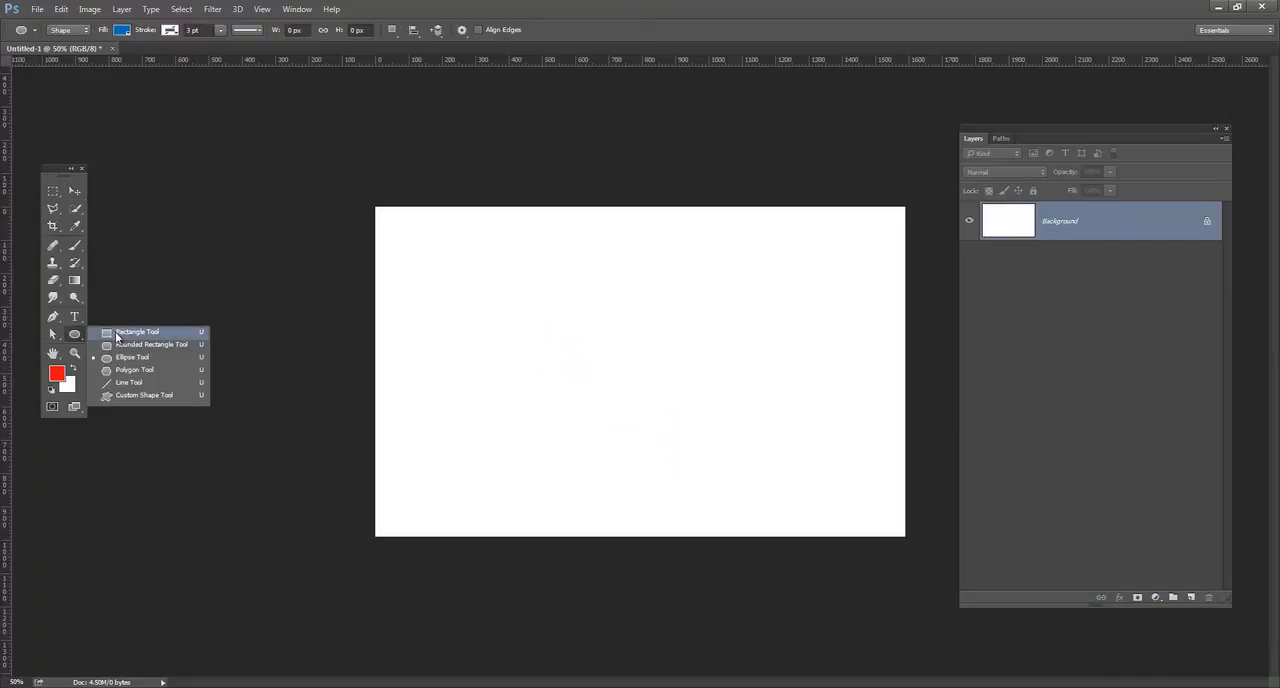
pyautogui.click(118, 335)
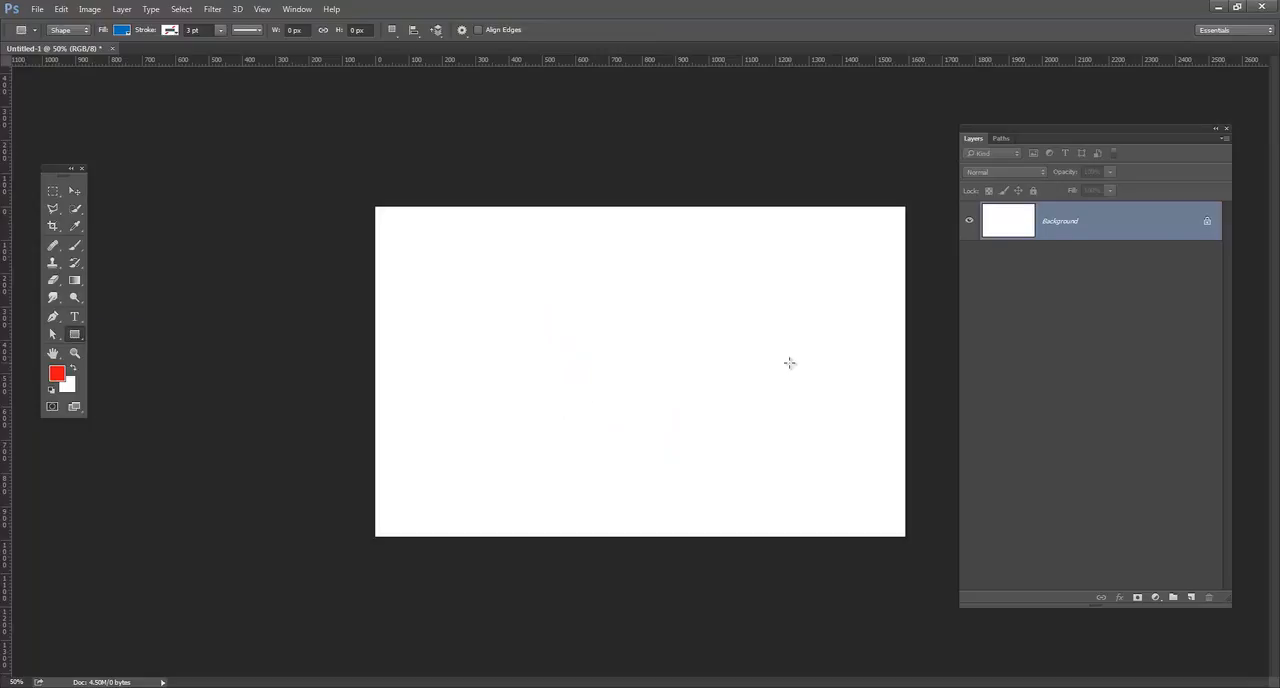
pyautogui.click(1192, 597)
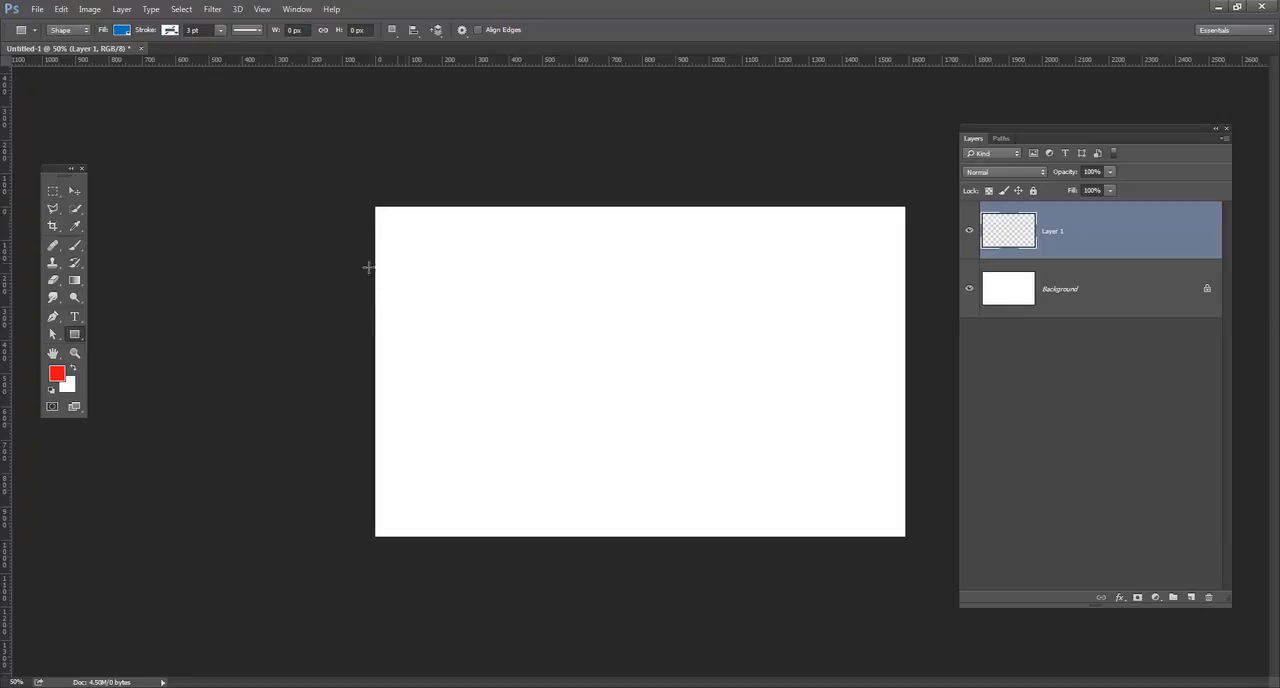
# Draw a black (#000000) rectangle about 1728 by 494 px across the canvas's full width and shift it slightly up.
pyautogui.click(60, 373)
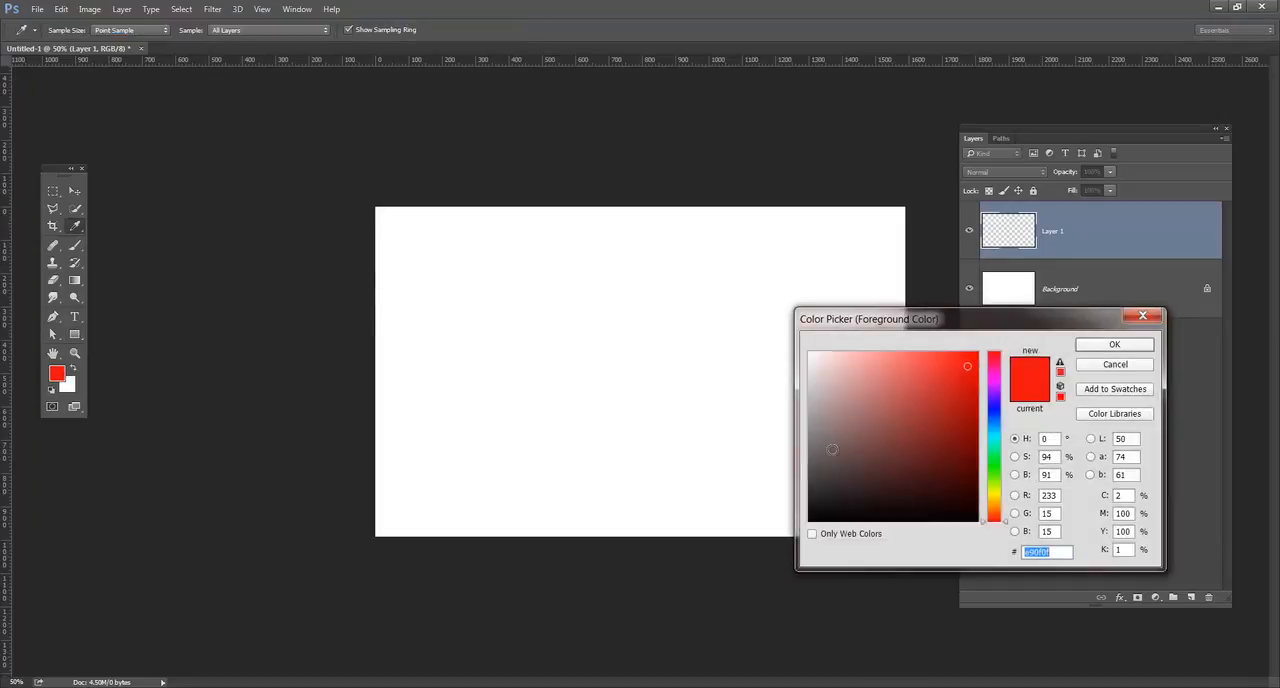
pyautogui.write('000000')
pyautogui.click(1114, 344)
pyautogui.press('u')
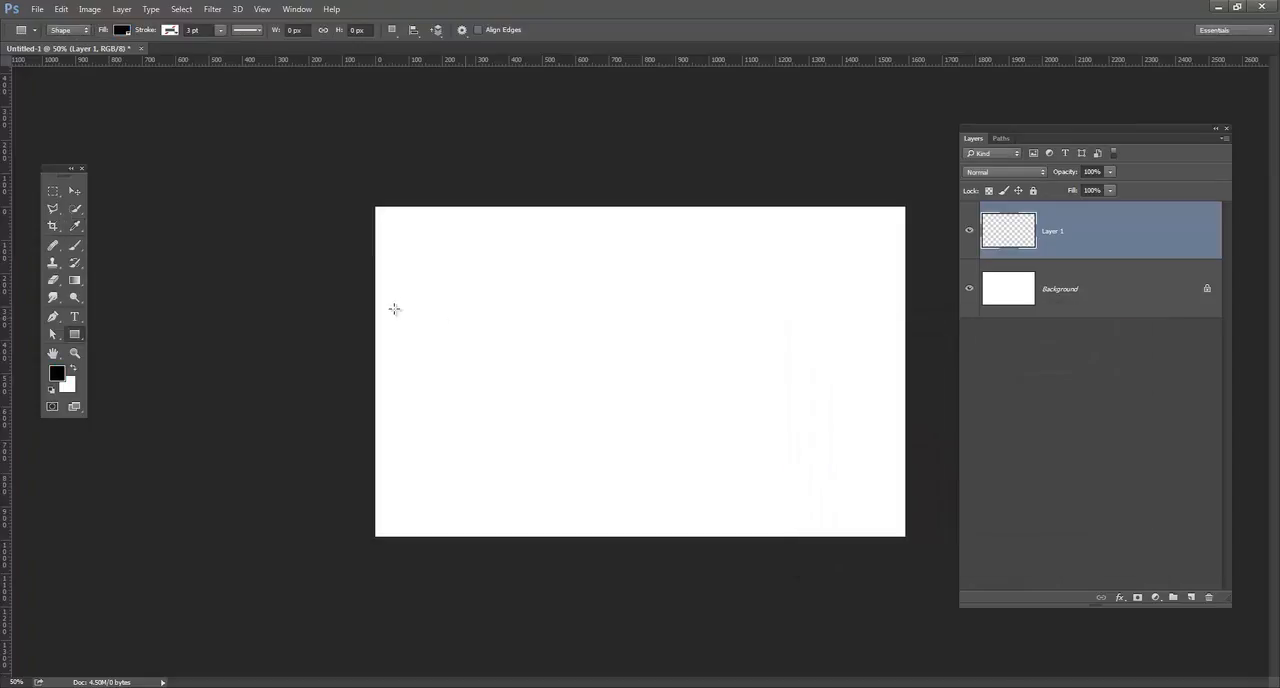
pyautogui.moveTo(350, 262); pyautogui.dragTo(926, 427)
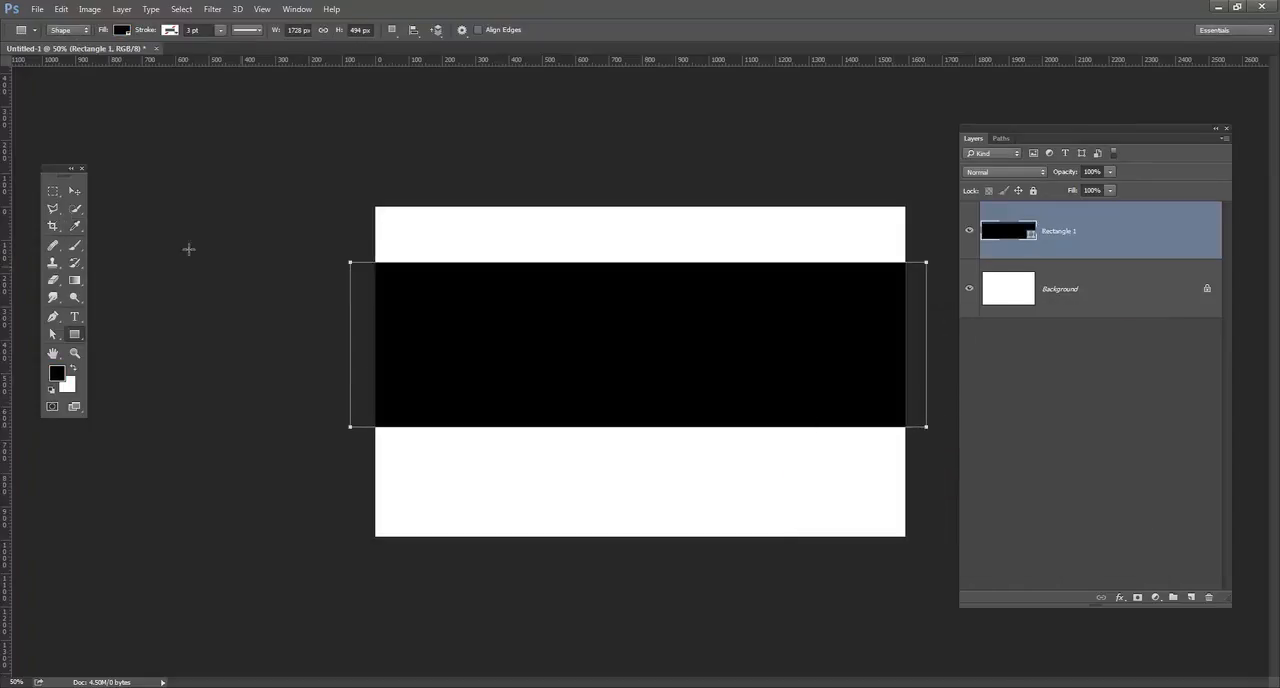
pyautogui.click(77, 191)
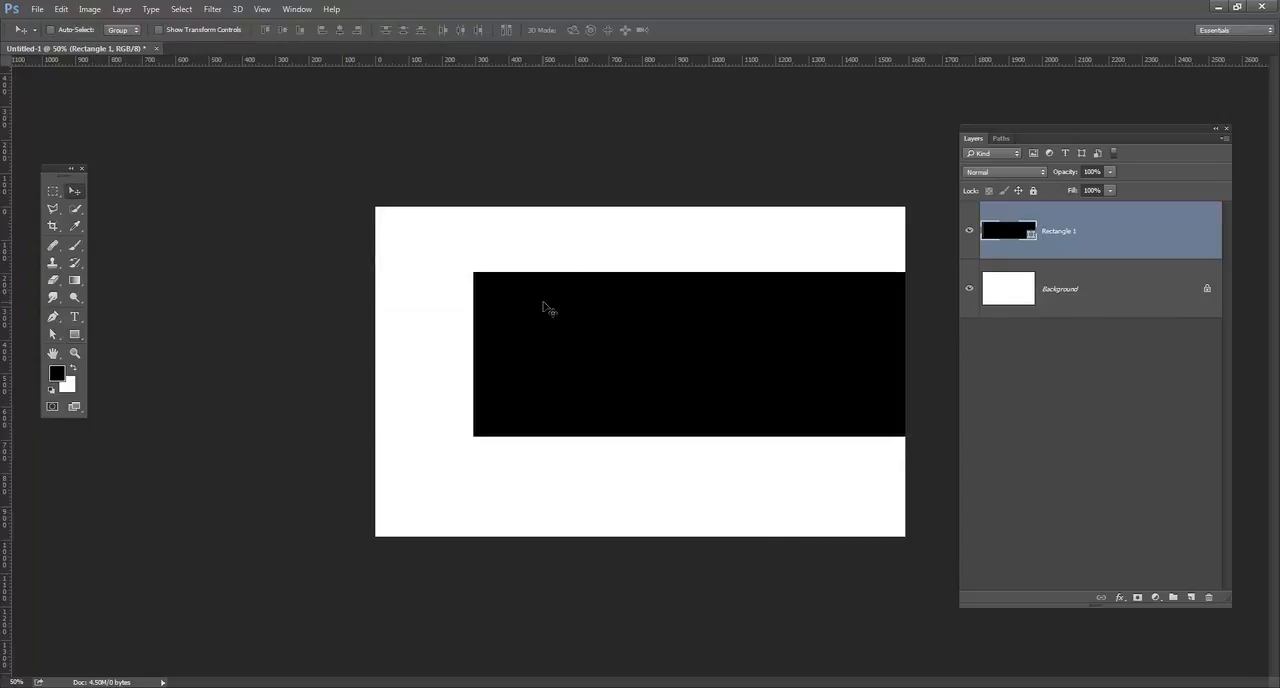
pyautogui.moveTo(543, 301); pyautogui.dragTo(430, 306)
pyautogui.moveTo(600, 329); pyautogui.dragTo(594, 304)
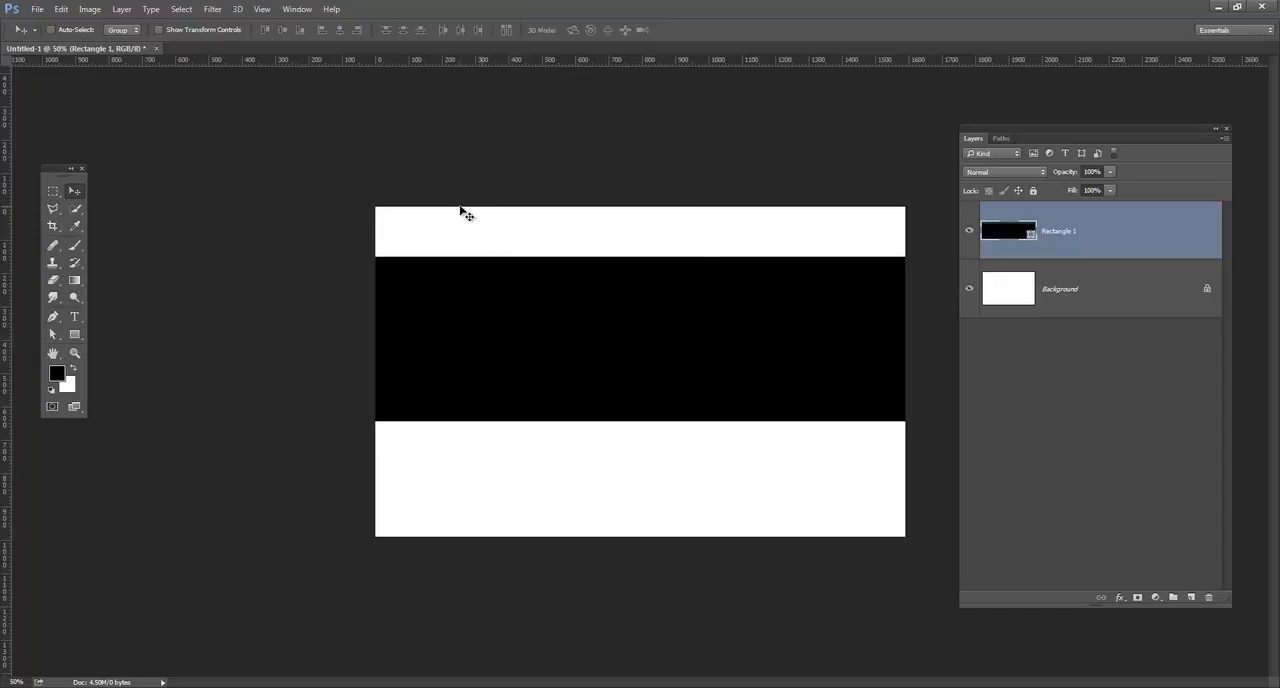
# Open the photo Dollarphotoclub_82723615.jpg from the Dollar Photo Club folder.
pyautogui.click(37, 9)
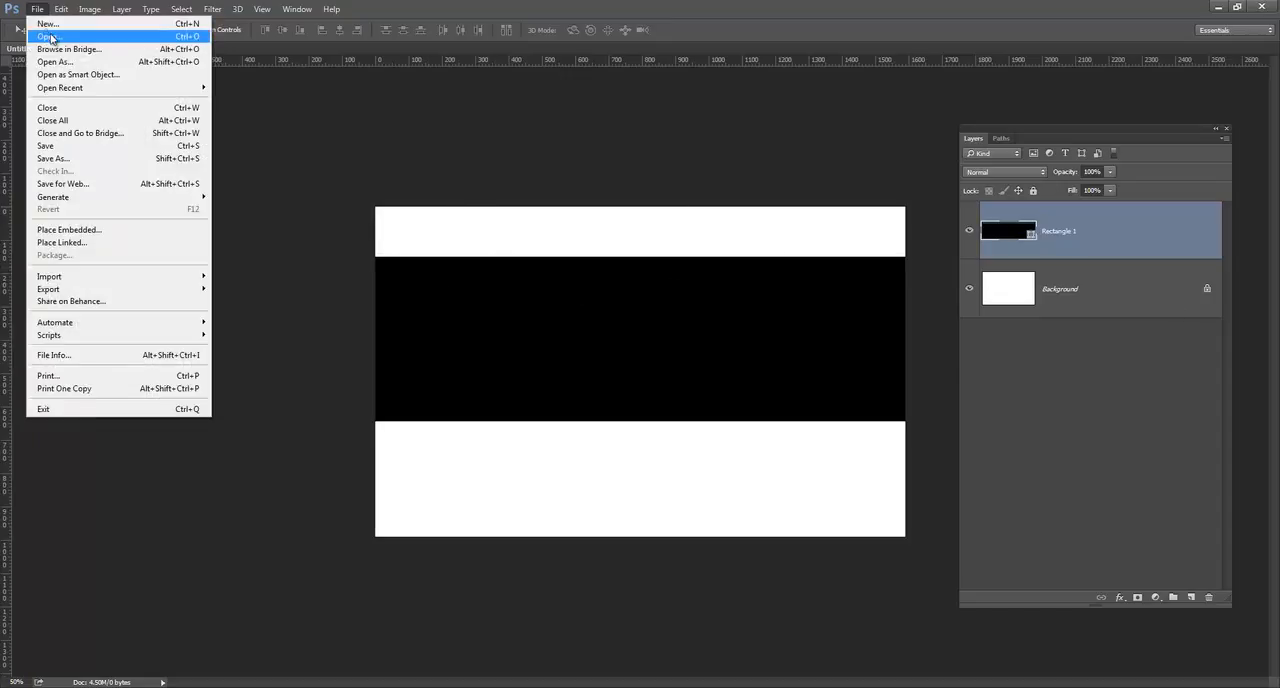
pyautogui.click(50, 38)
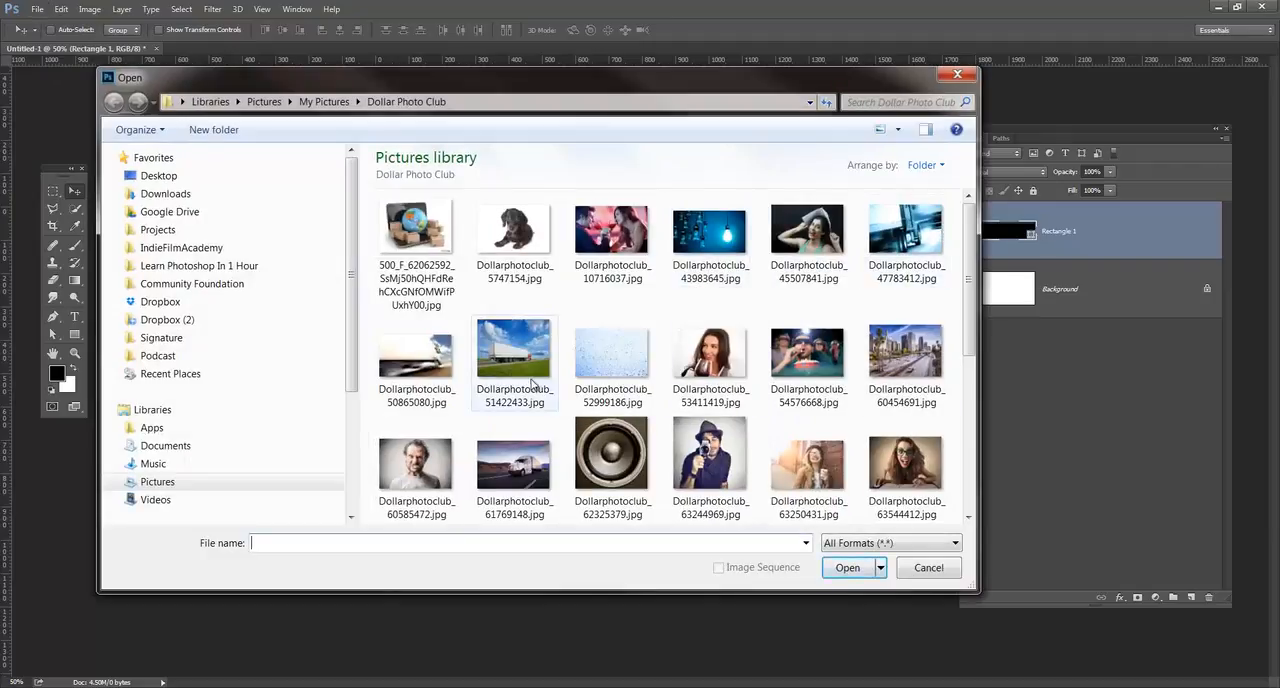
pyautogui.click(612, 360)
pyautogui.scroll(-1, 621, 366)
pyautogui.scroll(-1, 621, 366)
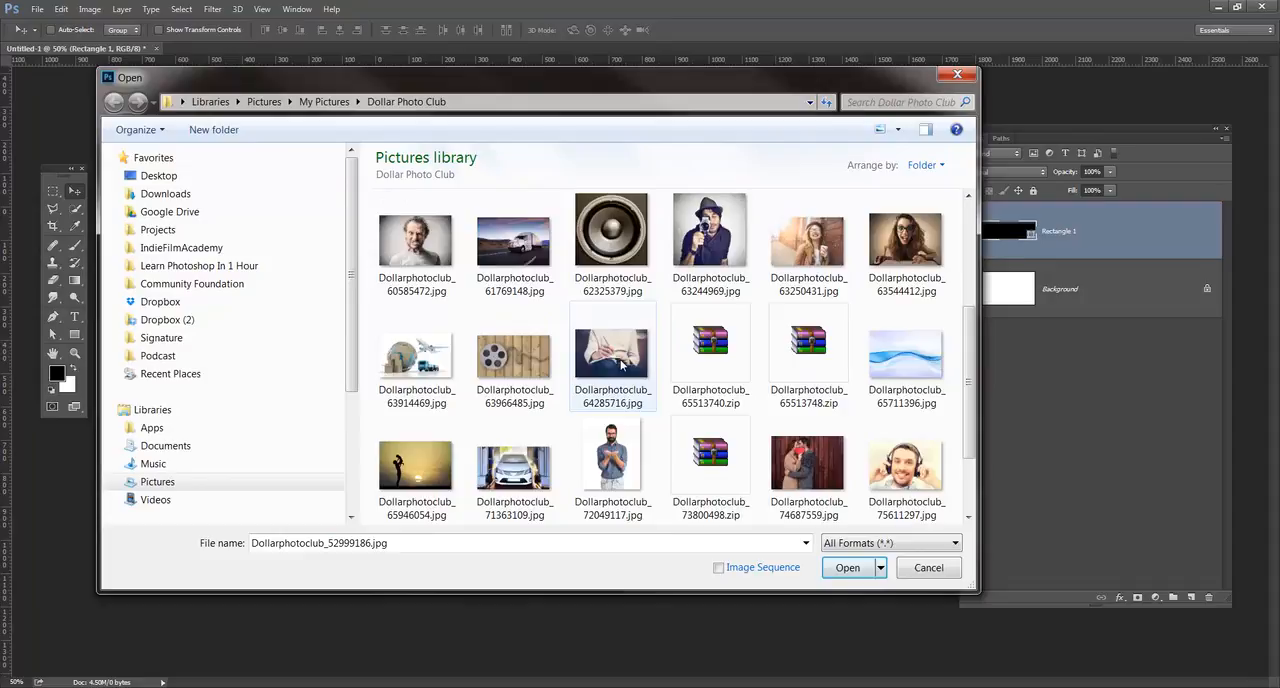
pyautogui.scroll(-1, 621, 366)
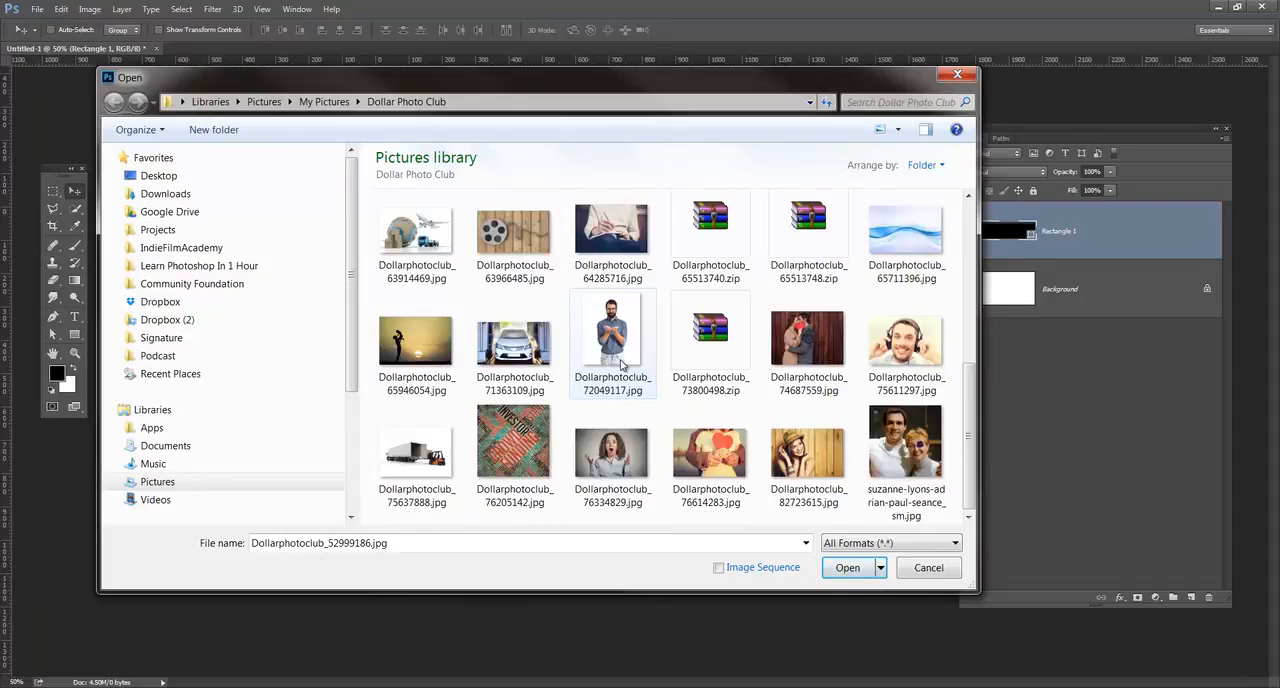
pyautogui.click(806, 463)
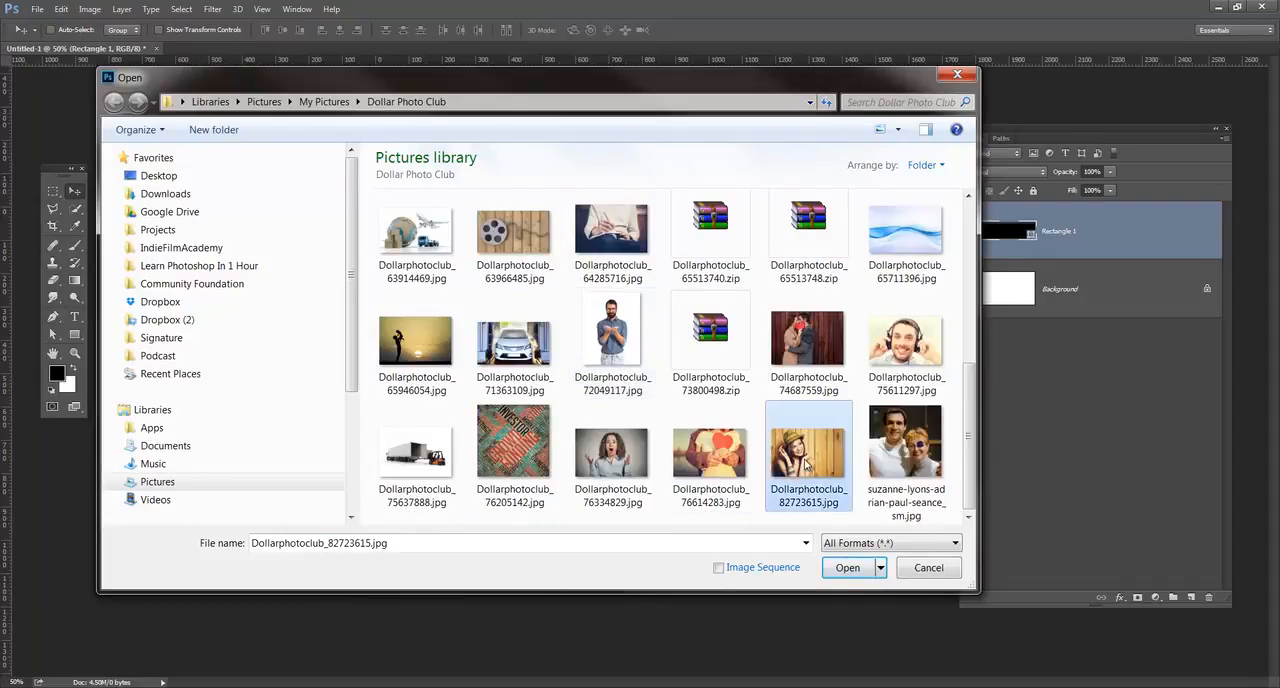
pyautogui.click(840, 566)
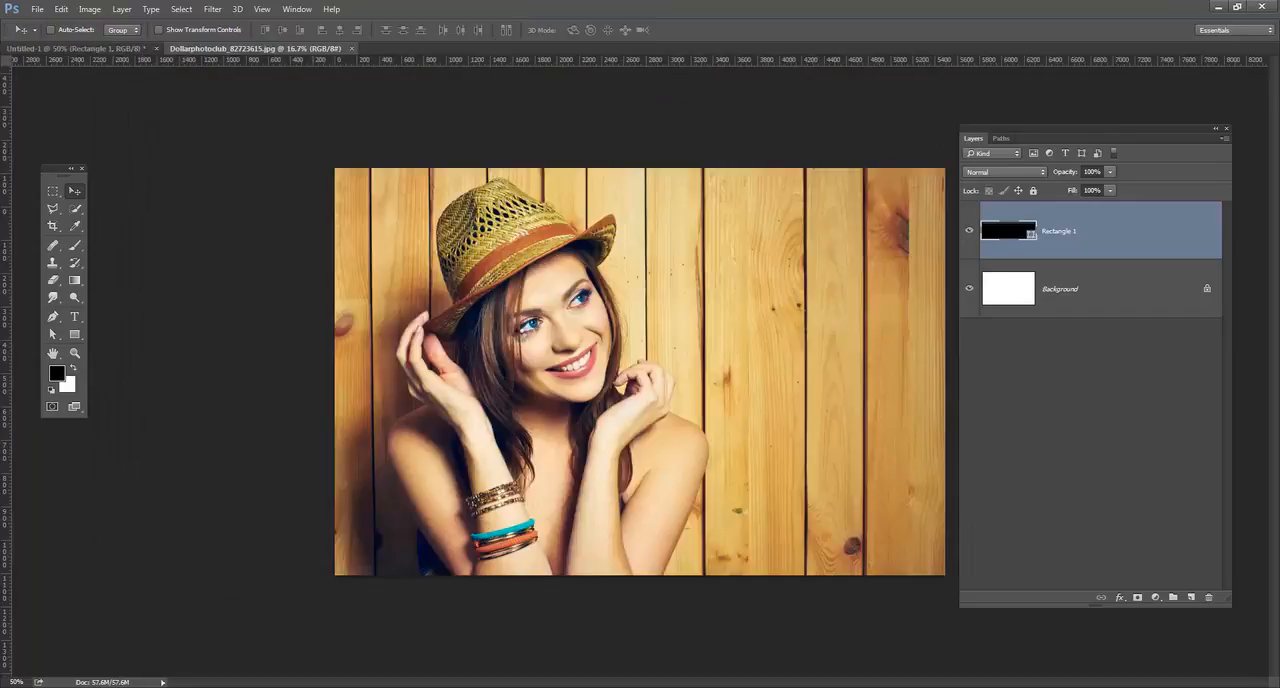
# Bring the photo of the woman in the hat into the Untitled-1 document as a layer above the black rectangle.
pyautogui.click(128, 49)
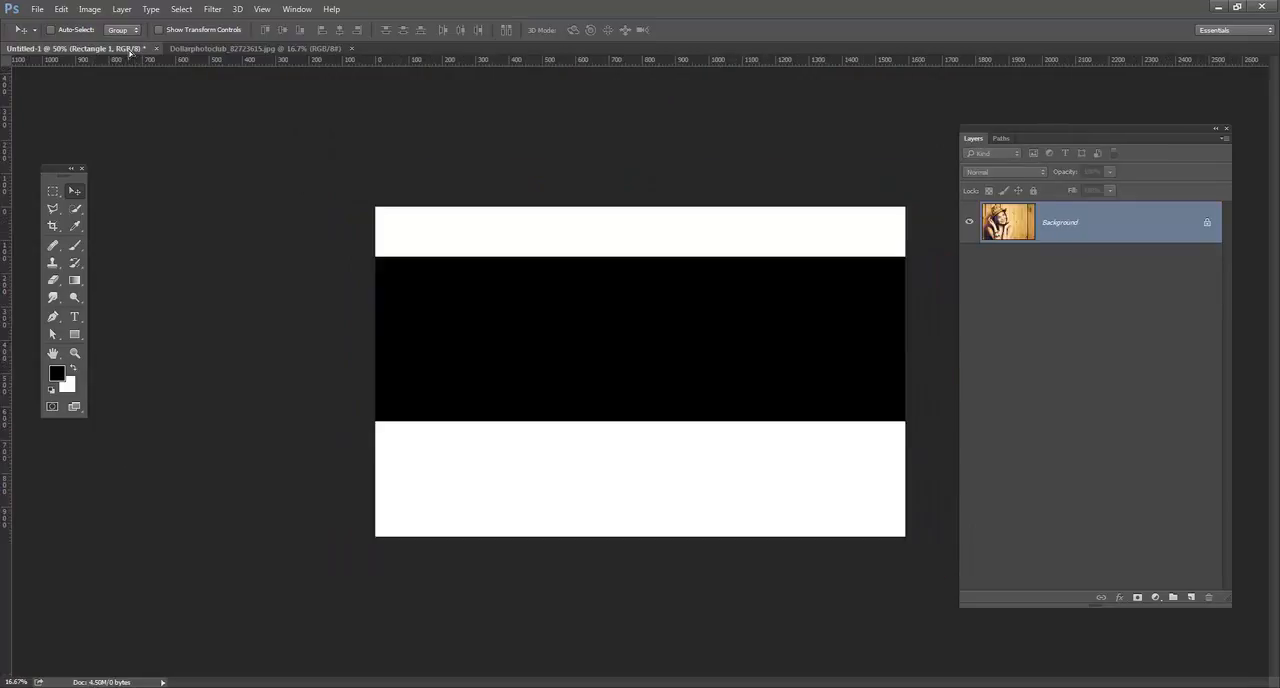
pyautogui.moveTo(173, 47); pyautogui.dragTo(654, 368)
pyautogui.moveTo(700, 407); pyautogui.dragTo(667, 371)
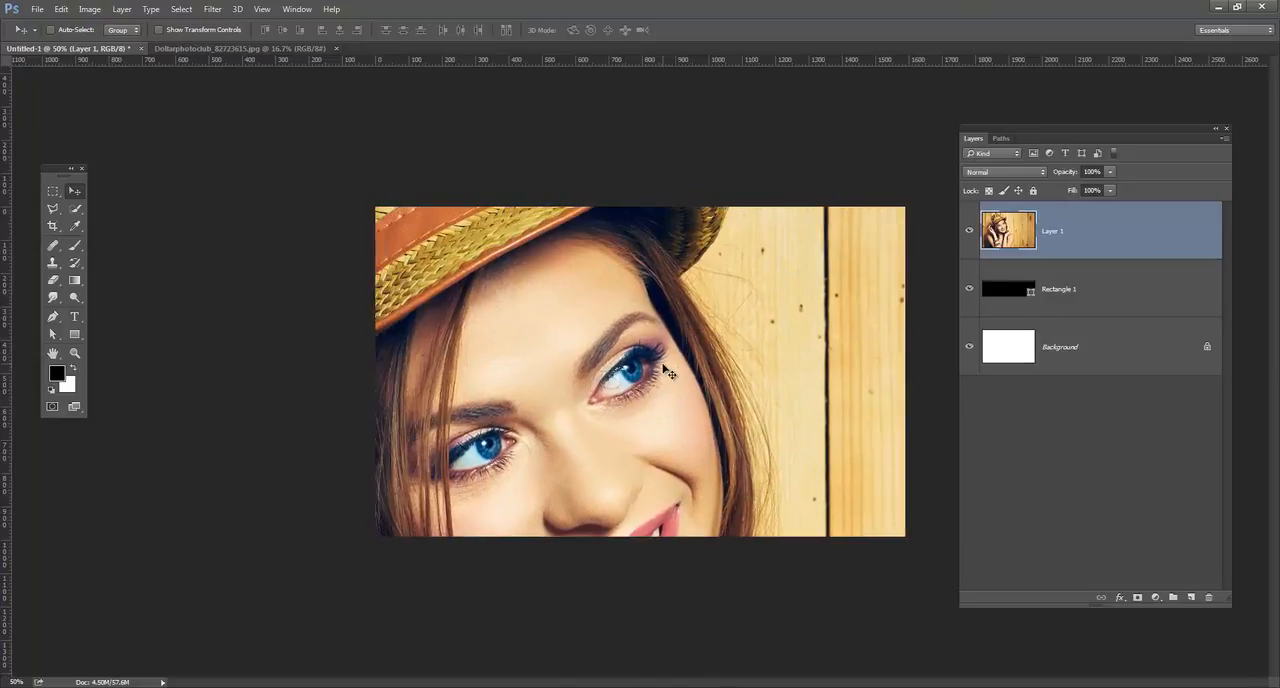
# Scale the photo layer down with Free Transform until it roughly fits the canvas.
pyautogui.hotkey('ctrl', 't')
pyautogui.hotkey('ctrl', '-')
pyautogui.hotkey('ctrl', '-')
pyautogui.hotkey('ctrl', '-')
pyautogui.hotkey('ctrl', '-')
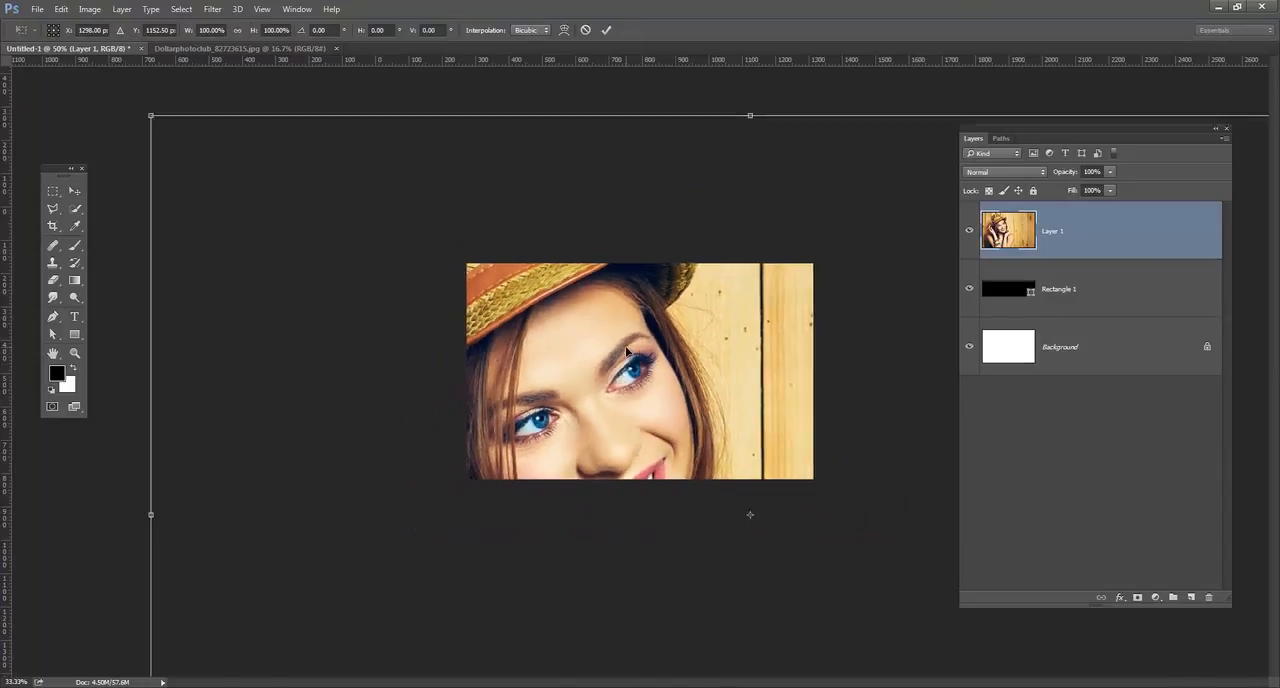
pyautogui.moveTo(445, 270); pyautogui.dragTo(585, 340)
pyautogui.moveTo(566, 428); pyautogui.dragTo(571, 425)
pyautogui.press('Return')
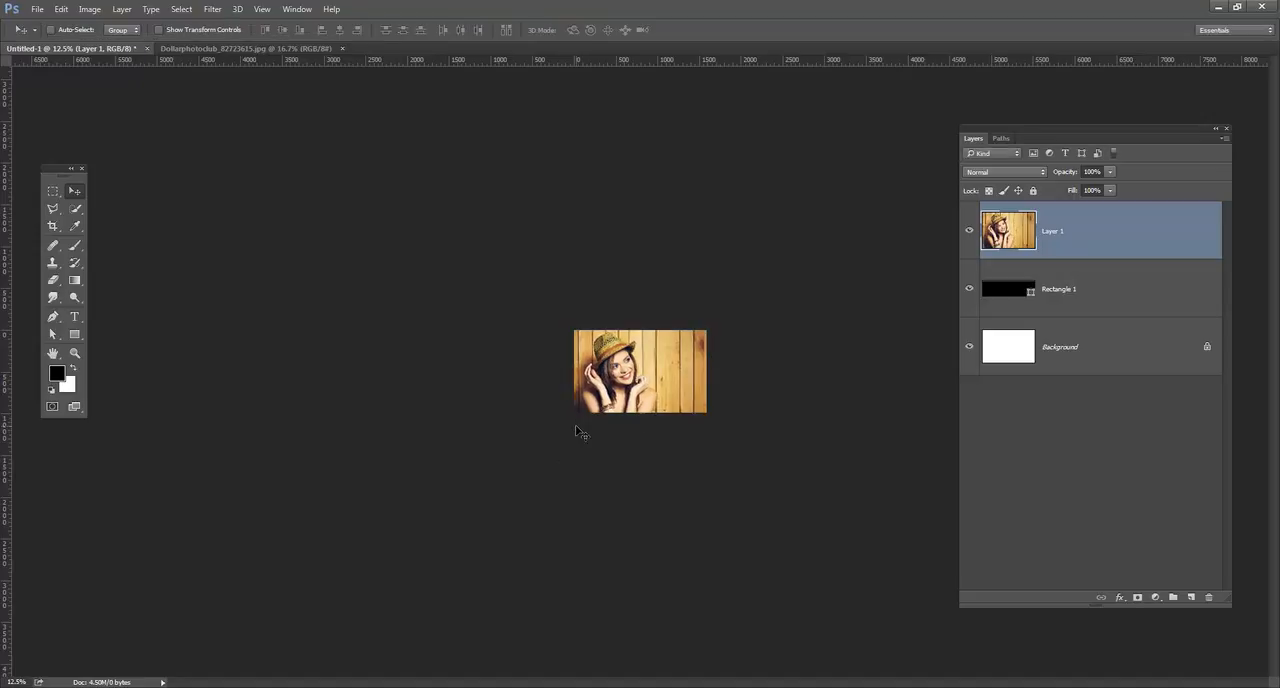
# Shift the scaled photo slightly up and left on the canvas.
pyautogui.hotkey('ctrl', '+')
pyautogui.hotkey('ctrl', '+')
pyautogui.hotkey('ctrl', '+')
pyautogui.hotkey('ctrl', '+')
pyautogui.hotkey('ctrl', '+')
pyautogui.hotkey('ctrl', '-')
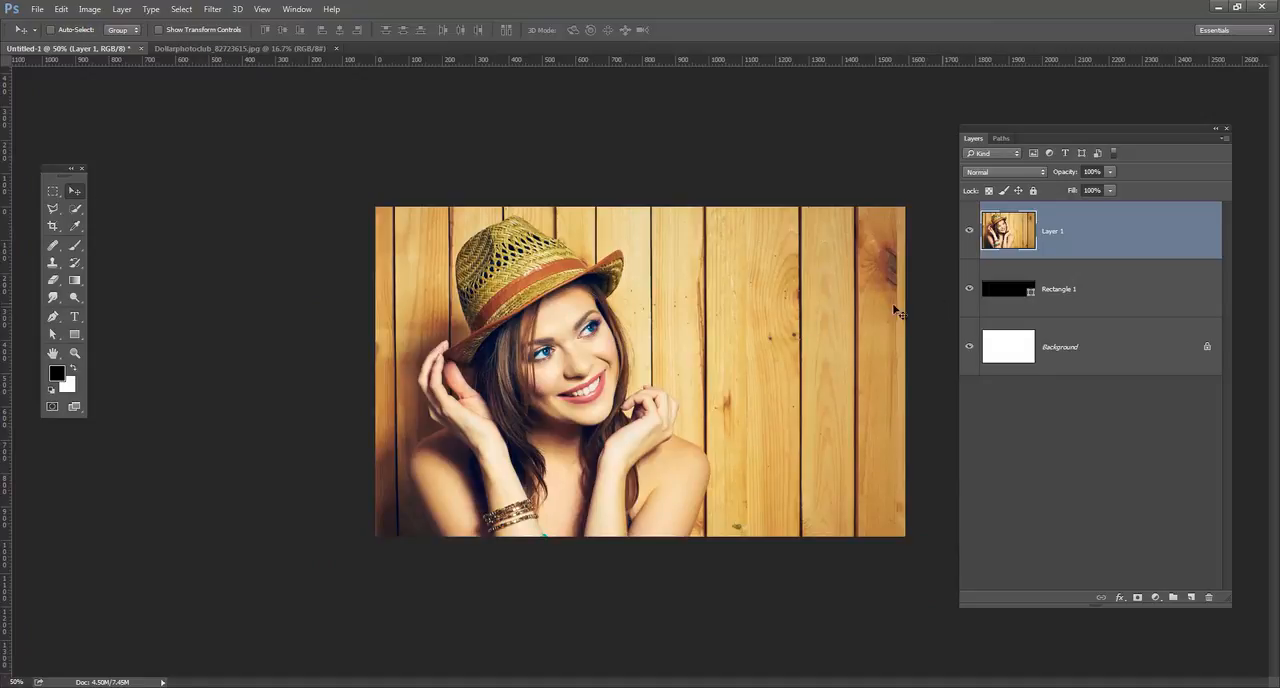
pyautogui.moveTo(535, 327); pyautogui.dragTo(582, 318)
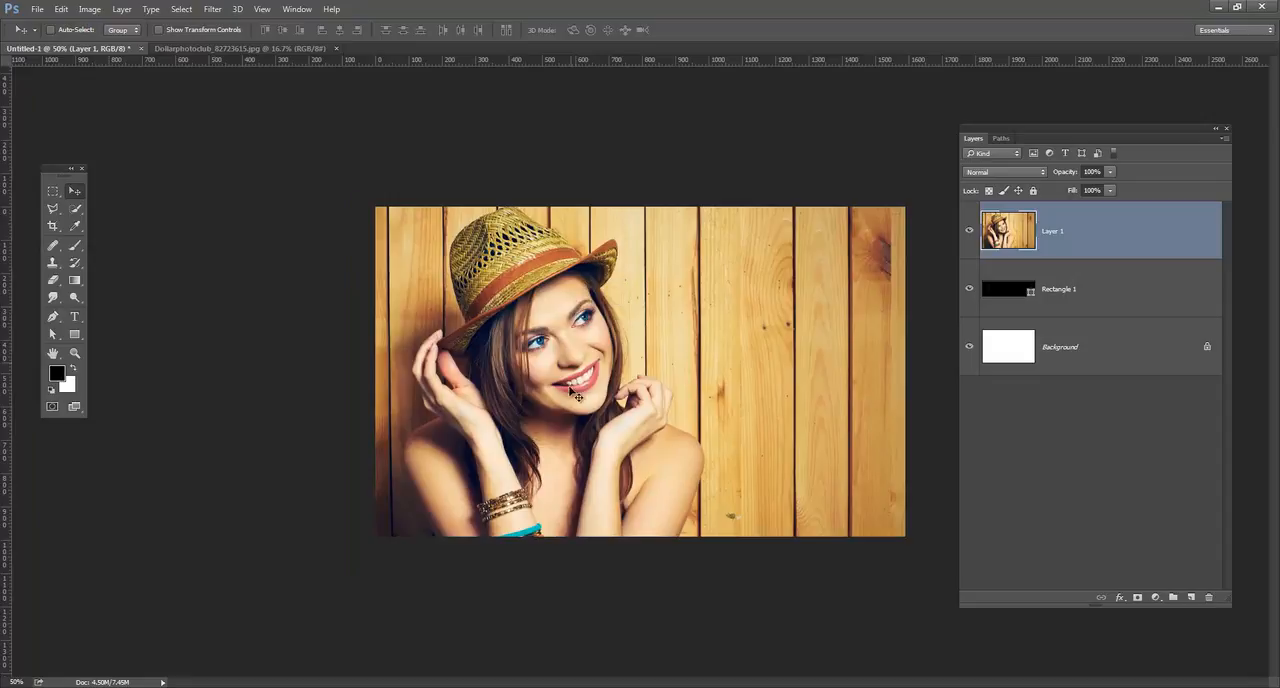
# Clip the photo layer to the black rectangle and move first the photo, then the rectangle, slightly up.
pyautogui.keyDown('alt'); pyautogui.click(1127, 257); pyautogui.keyUp('alt')
pyautogui.moveTo(680, 317); pyautogui.dragTo(670, 340)
pyautogui.click(1054, 286)
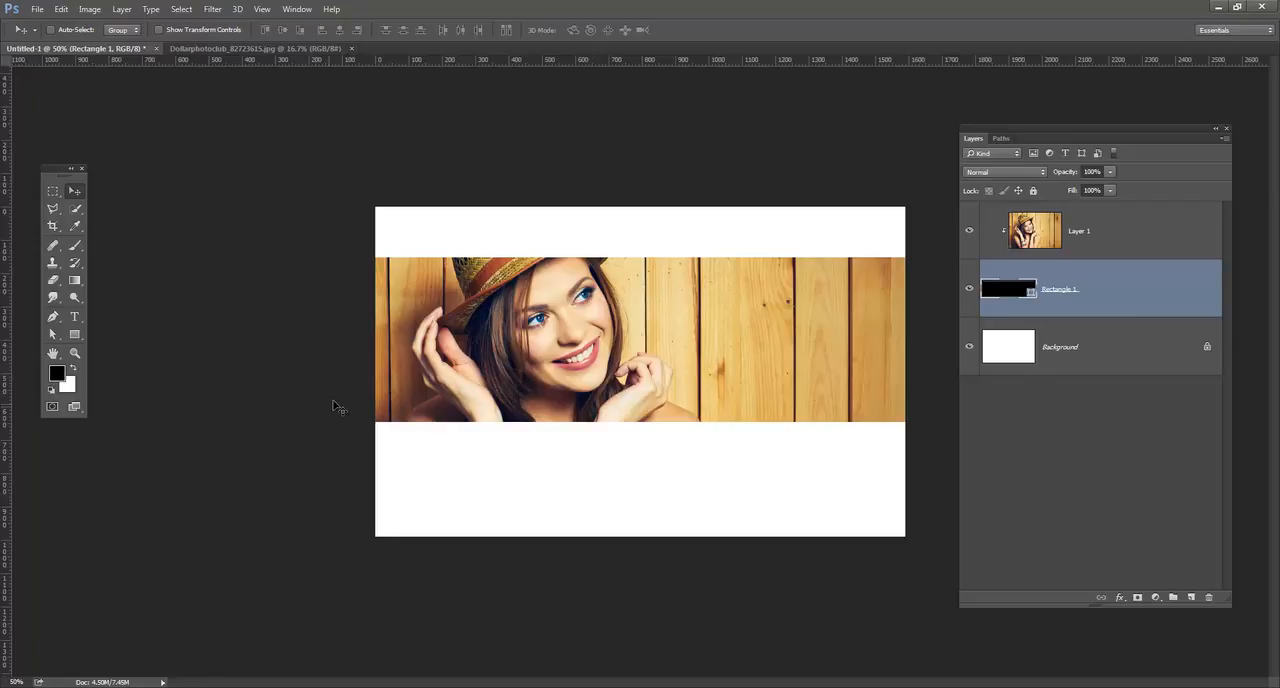
pyautogui.moveTo(540, 345)
pyautogui.mouseDown()
pyautogui.moveTo(541, 367)
pyautogui.moveTo(541, 342)
pyautogui.mouseUp()
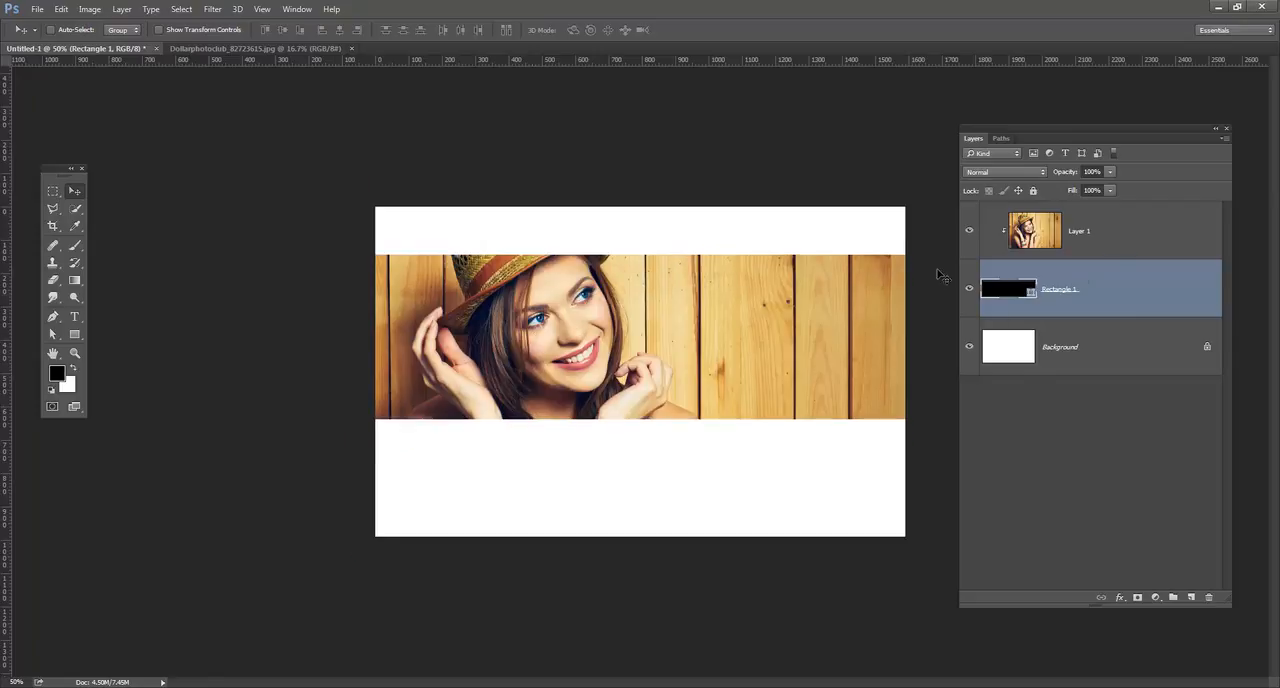
# Move the clipped photo slightly right to reframe the woman, and move the rectangle layer lower on the canvas.
pyautogui.click(1106, 244)
pyautogui.moveTo(645, 296); pyautogui.dragTo(586, 346)
pyautogui.click(1131, 298)
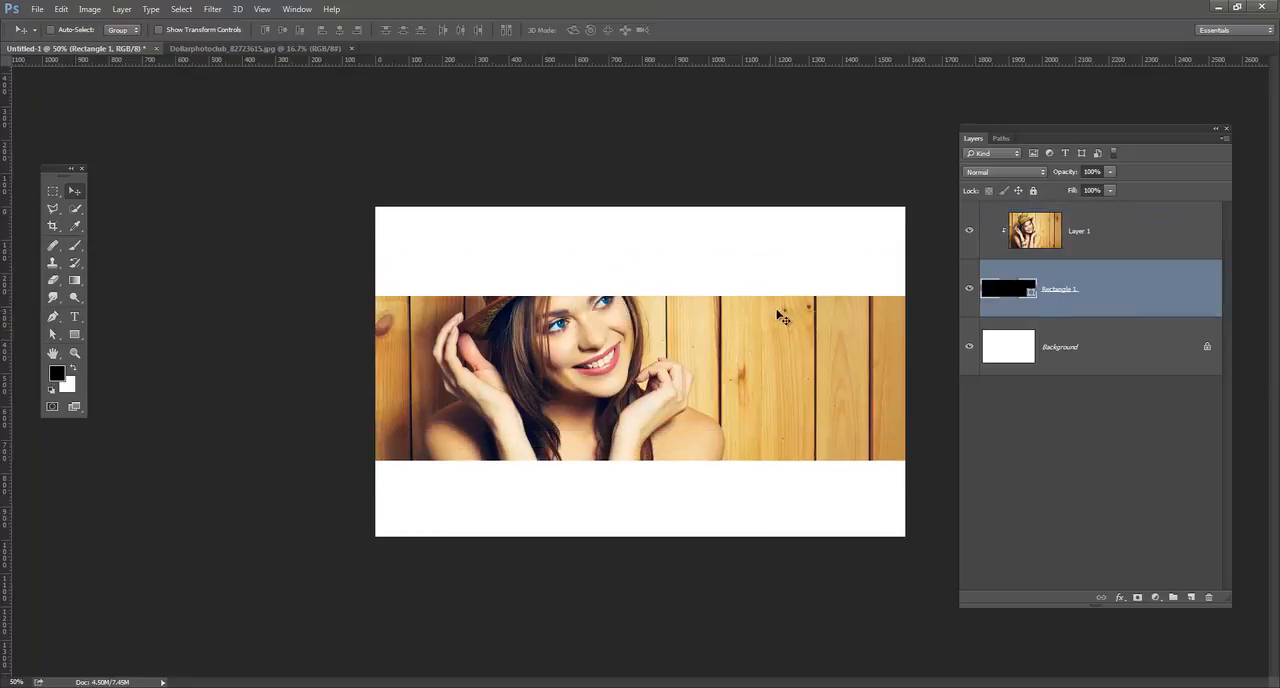
# Select the photo and rectangle layers together and move them up to the canvas's upper part.
pyautogui.click(1076, 251)
pyautogui.moveTo(651, 299); pyautogui.dragTo(676, 306)
pyautogui.keyDown('shift'); pyautogui.click(1133, 293); pyautogui.keyUp('shift')
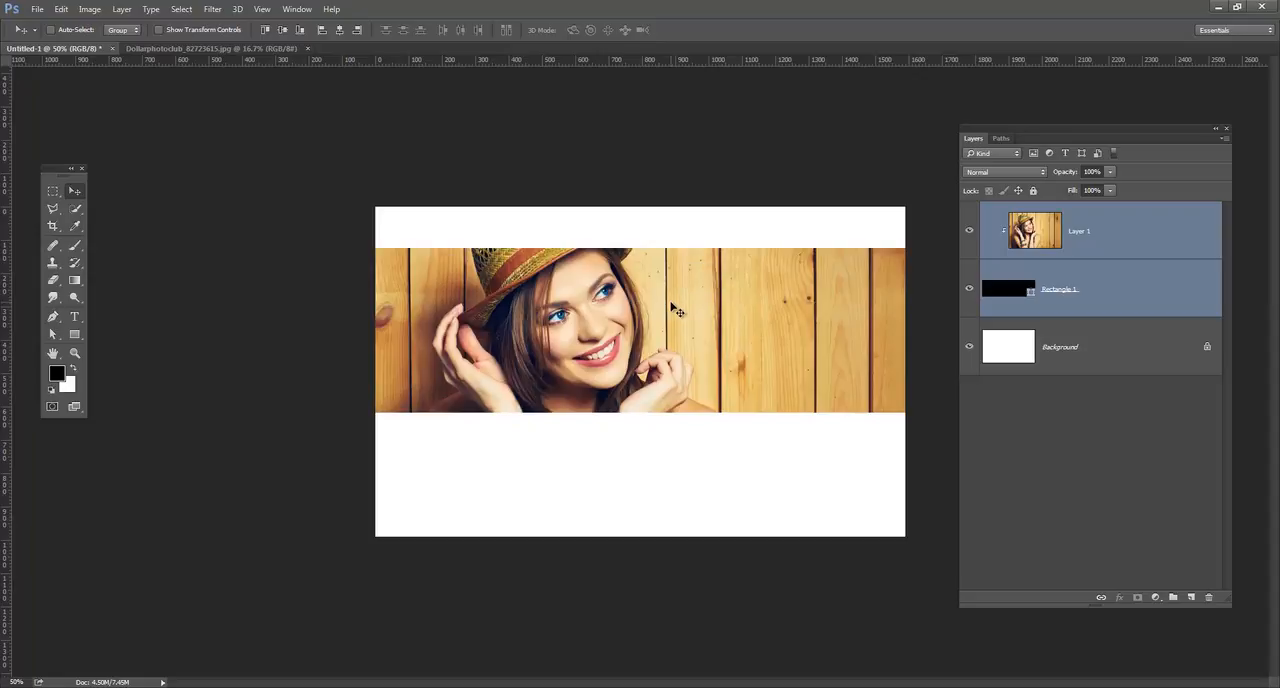
# Hide and show the rectangle layer to check how it controls the visible part of the clipped photo.
pyautogui.click(1088, 293)
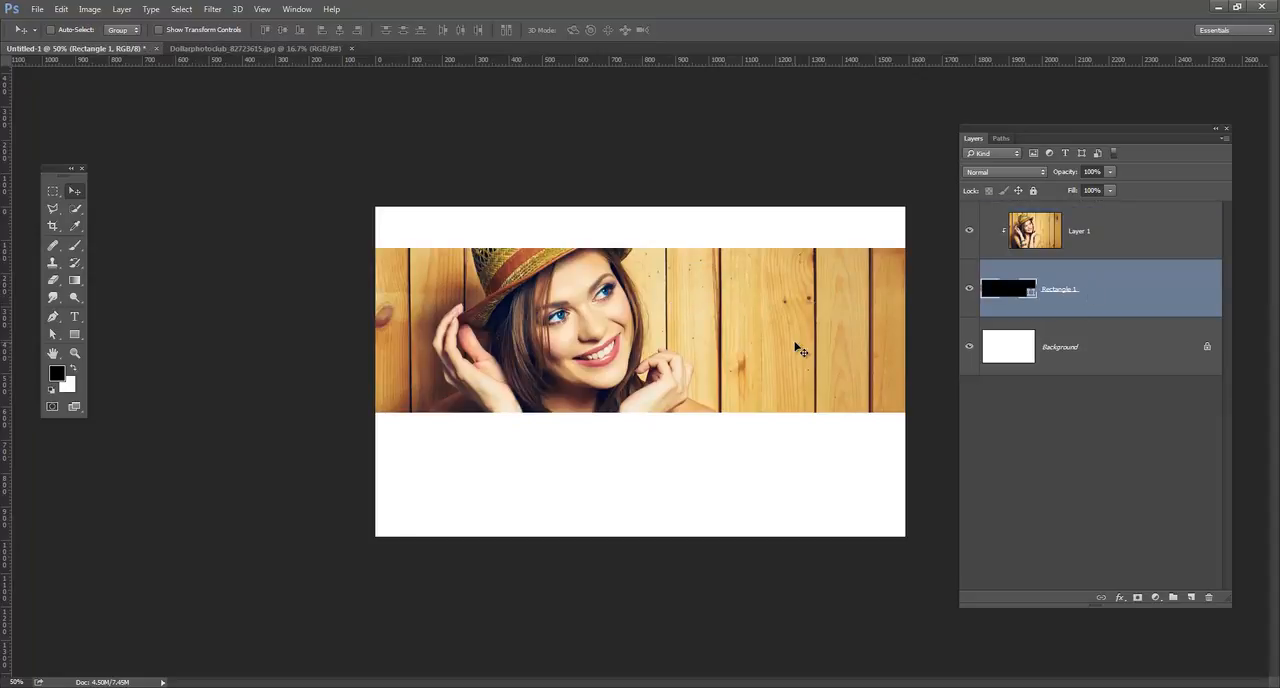
pyautogui.click(970, 289)
pyautogui.click(970, 290)
# Choose the Rectangle tool and set the foreground colour to the reddish brown #a24734 sampled from the photo.
pyautogui.click(74, 334)
pyautogui.click(131, 329)
pyautogui.click(60, 372)
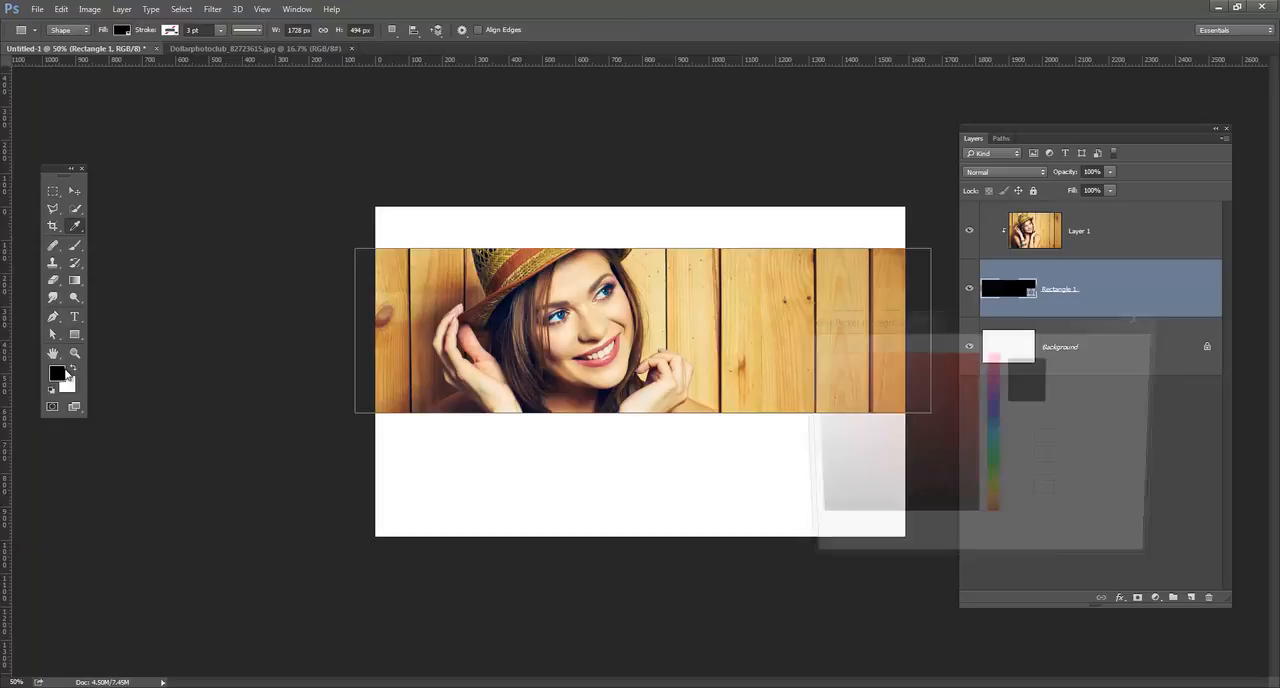
pyautogui.click(612, 265)
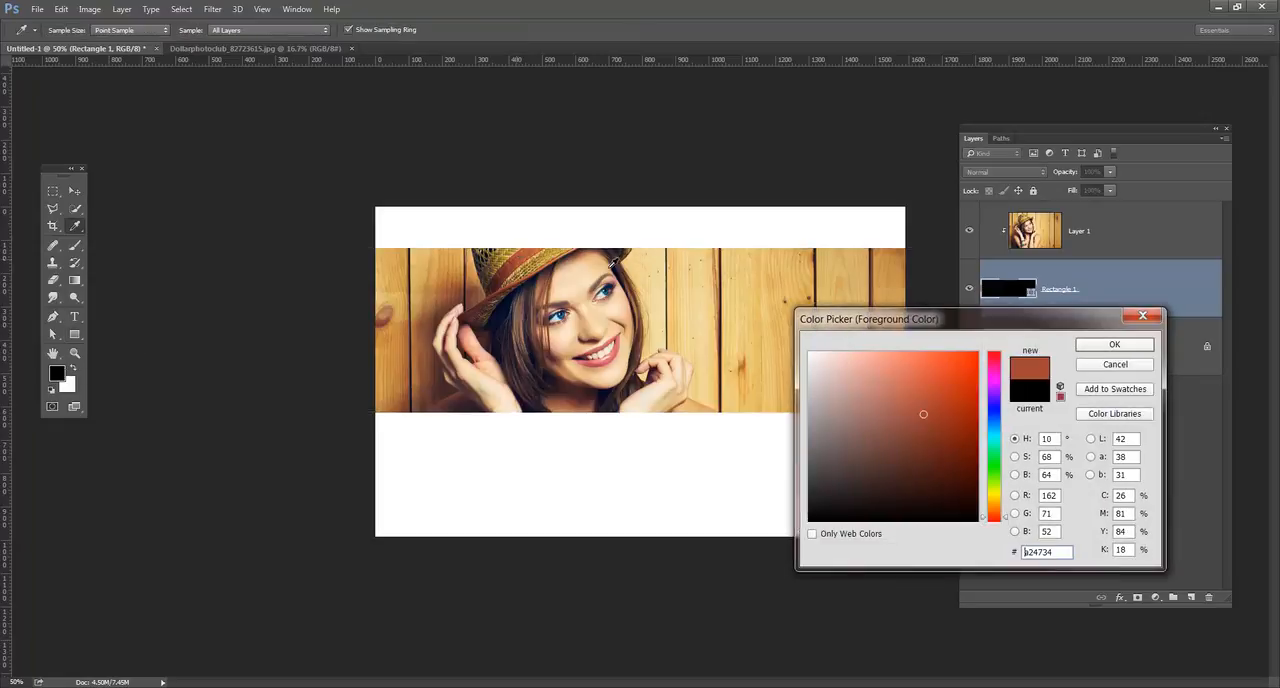
pyautogui.click(1094, 347)
# Draw a reddish-brown rectangle about 636 by 734 px above the photo layer and move it left over the photo's right part.
pyautogui.click(1143, 232)
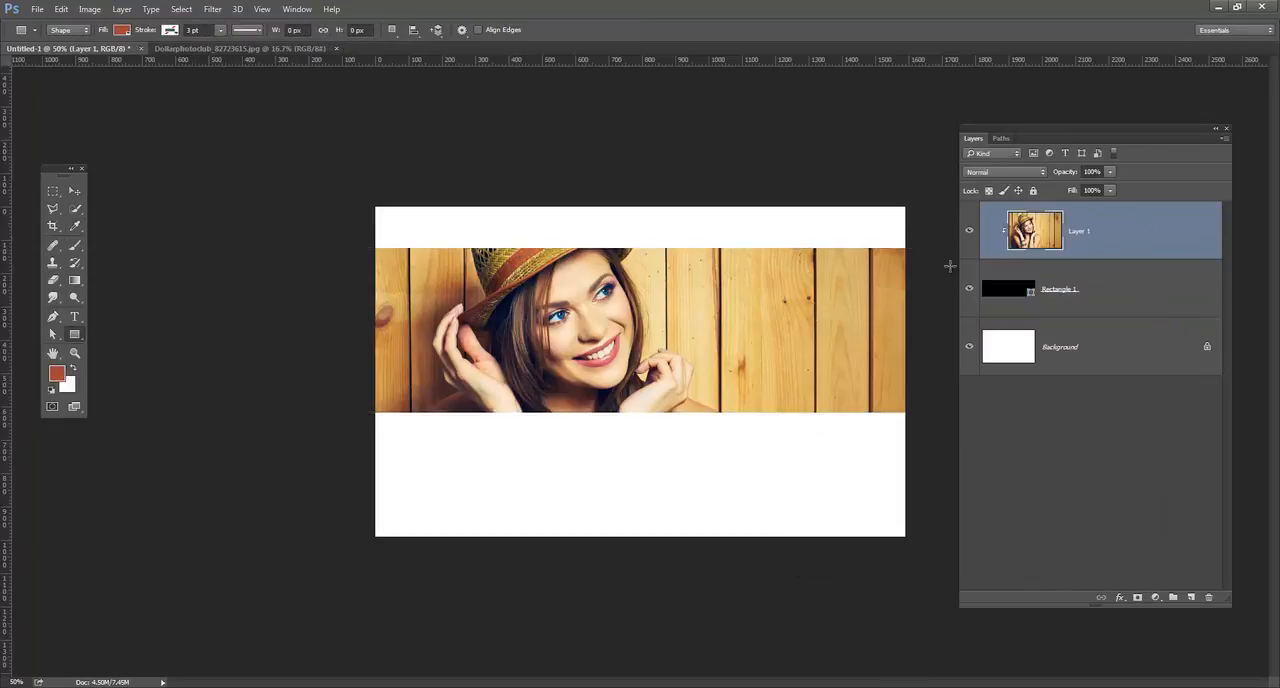
pyautogui.moveTo(738, 226); pyautogui.dragTo(950, 469)
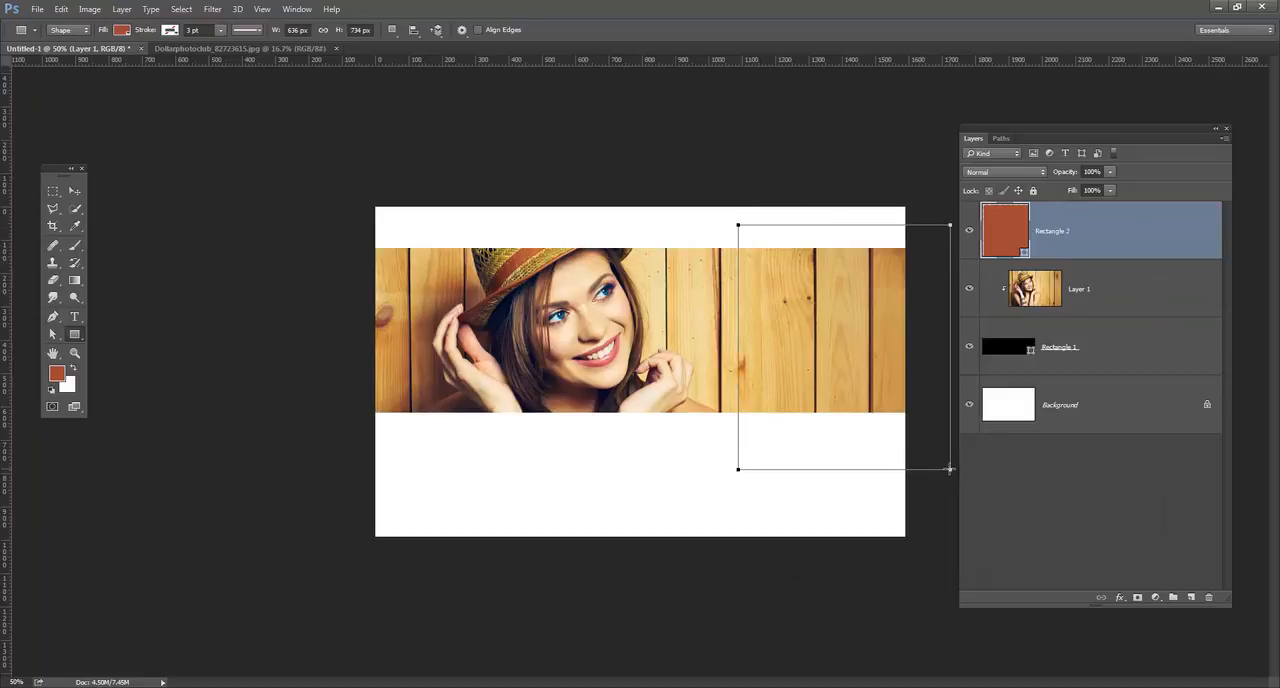
pyautogui.click(75, 191)
pyautogui.moveTo(750, 312); pyautogui.dragTo(711, 312)
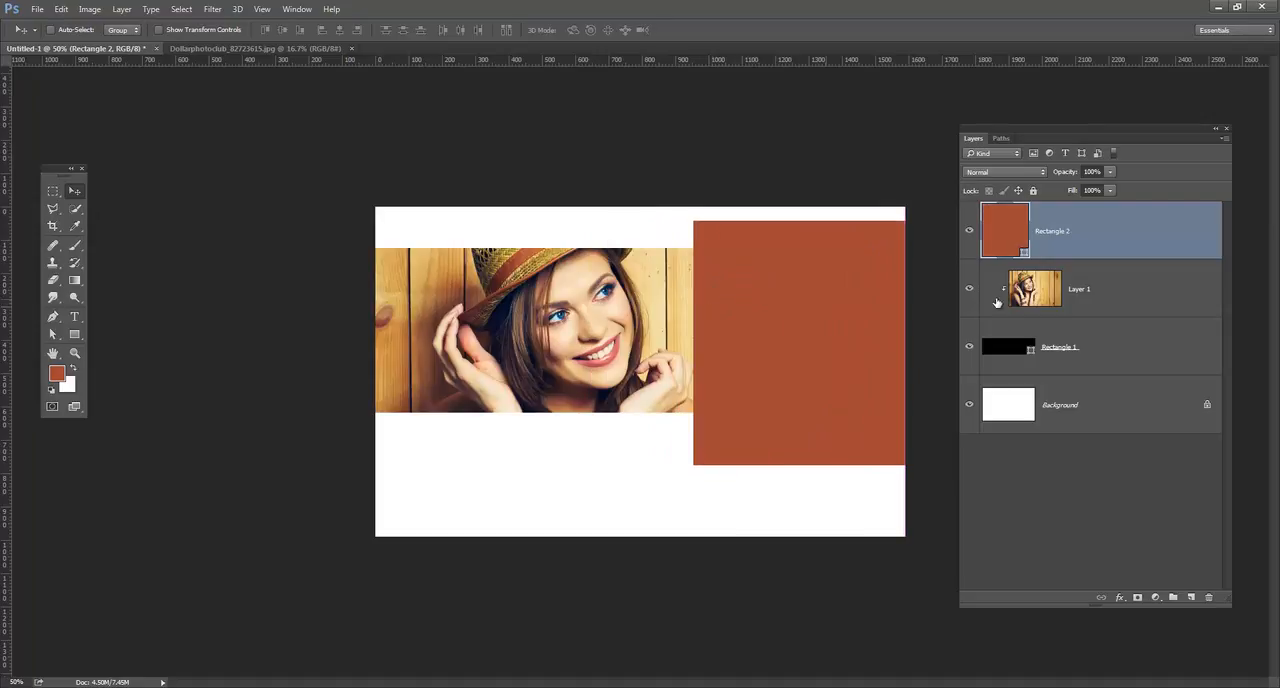
# Clip the reddish-brown rectangle to the base rectangle, shift it slightly right, and move the clipped photo left and up within the banner.
pyautogui.keyDown('alt'); pyautogui.click(1155, 257); pyautogui.keyUp('alt')
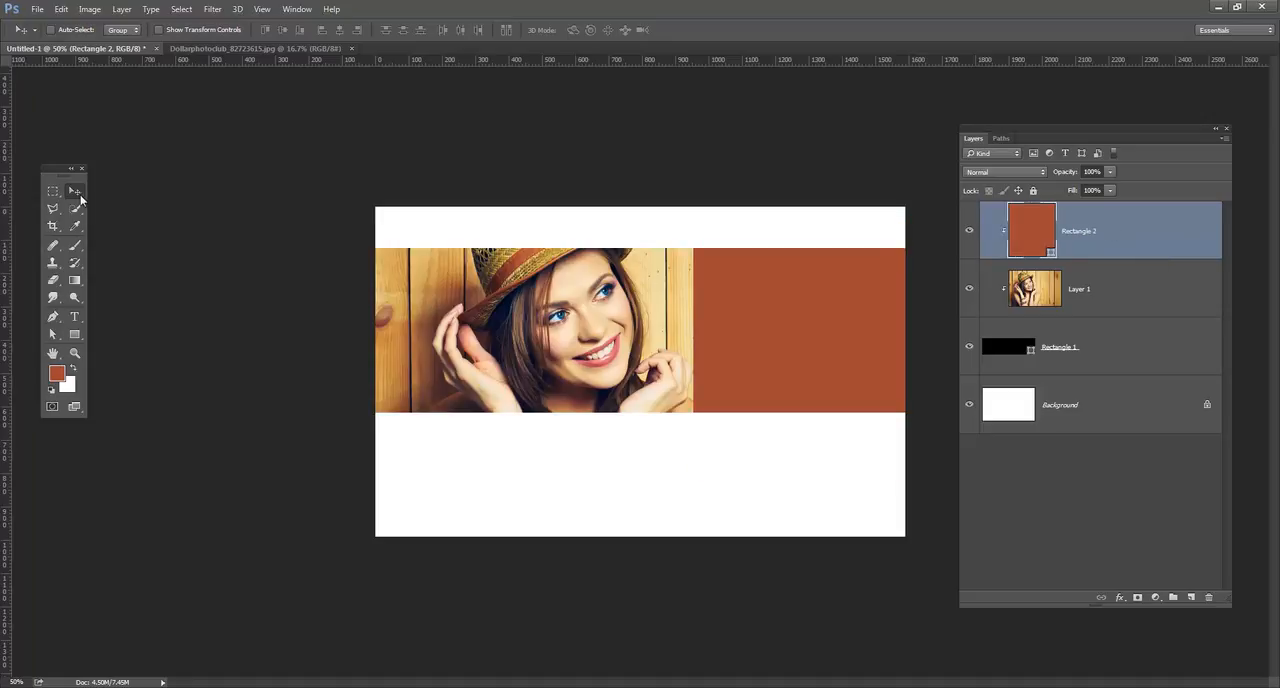
pyautogui.moveTo(855, 365)
pyautogui.mouseDown()
pyautogui.moveTo(837, 357)
pyautogui.moveTo(889, 357)
pyautogui.moveTo(840, 360)
pyautogui.mouseUp()
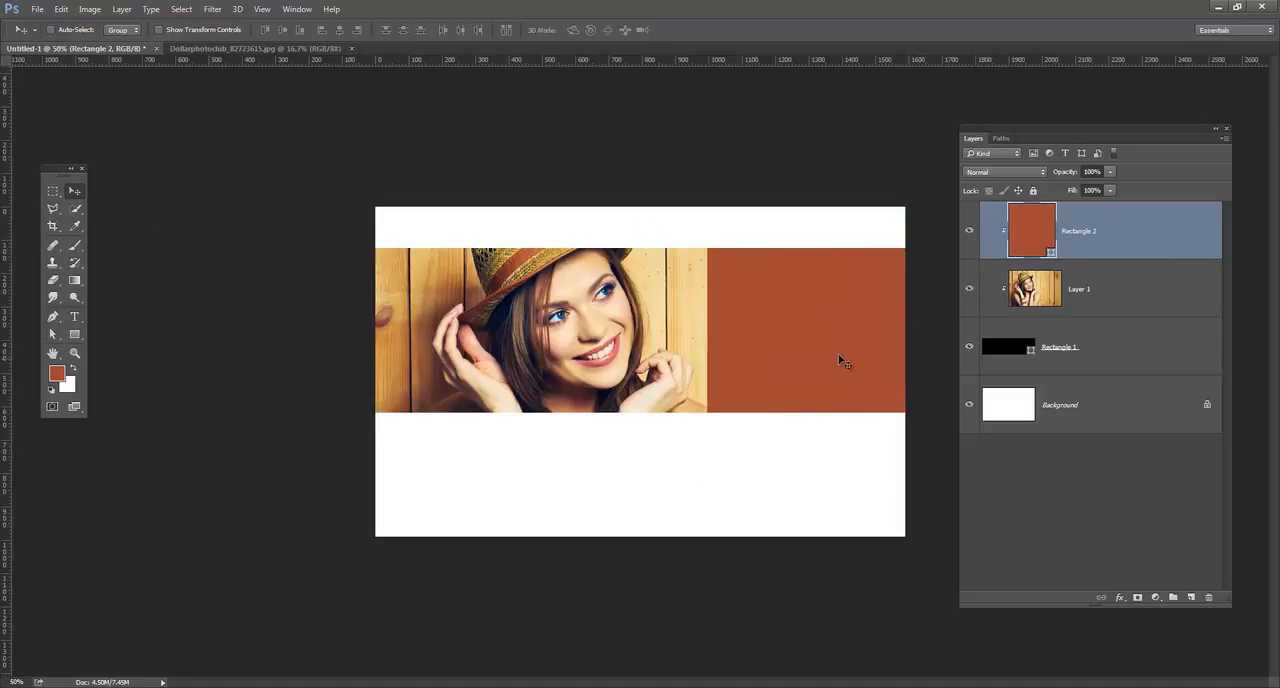
pyautogui.click(1148, 298)
pyautogui.moveTo(716, 332); pyautogui.dragTo(682, 298)
# Try out different opacity values on the reddish-brown Rectangle 2 layer and leave it at 100%.
pyautogui.click(1096, 233)
pyautogui.click(1110, 172)
pyautogui.moveTo(1101, 189)
pyautogui.mouseDown()
pyautogui.moveTo(1090, 187)
pyautogui.moveTo(1124, 188)
pyautogui.mouseUp()
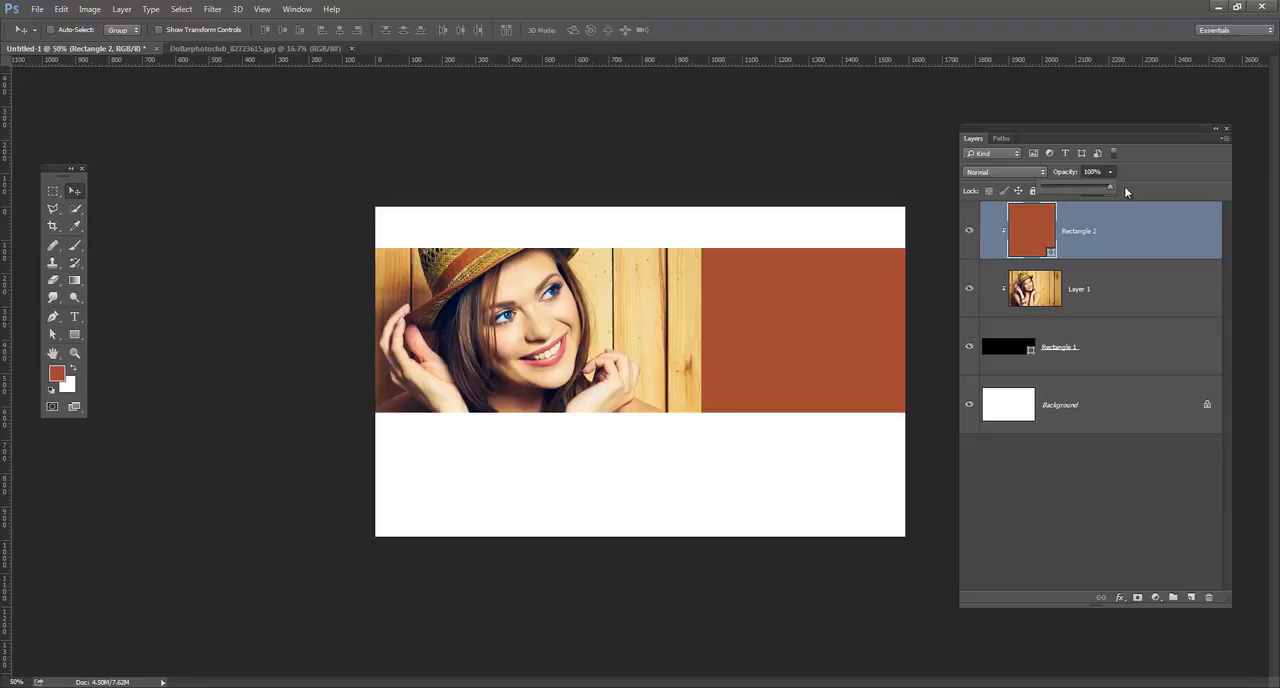
# Toggle the visibility of the photo and both rectangle layers to check the clipping, and nudge the photo slightly right.
pyautogui.click(1133, 286)
pyautogui.click(969, 289)
pyautogui.click(968, 230)
pyautogui.click(969, 347)
pyautogui.click(969, 289)
pyautogui.click(968, 230)
pyautogui.moveTo(728, 315)
pyautogui.mouseDown()
pyautogui.moveTo(700, 309)
pyautogui.moveTo(748, 306)
pyautogui.moveTo(728, 313)
pyautogui.mouseUp()
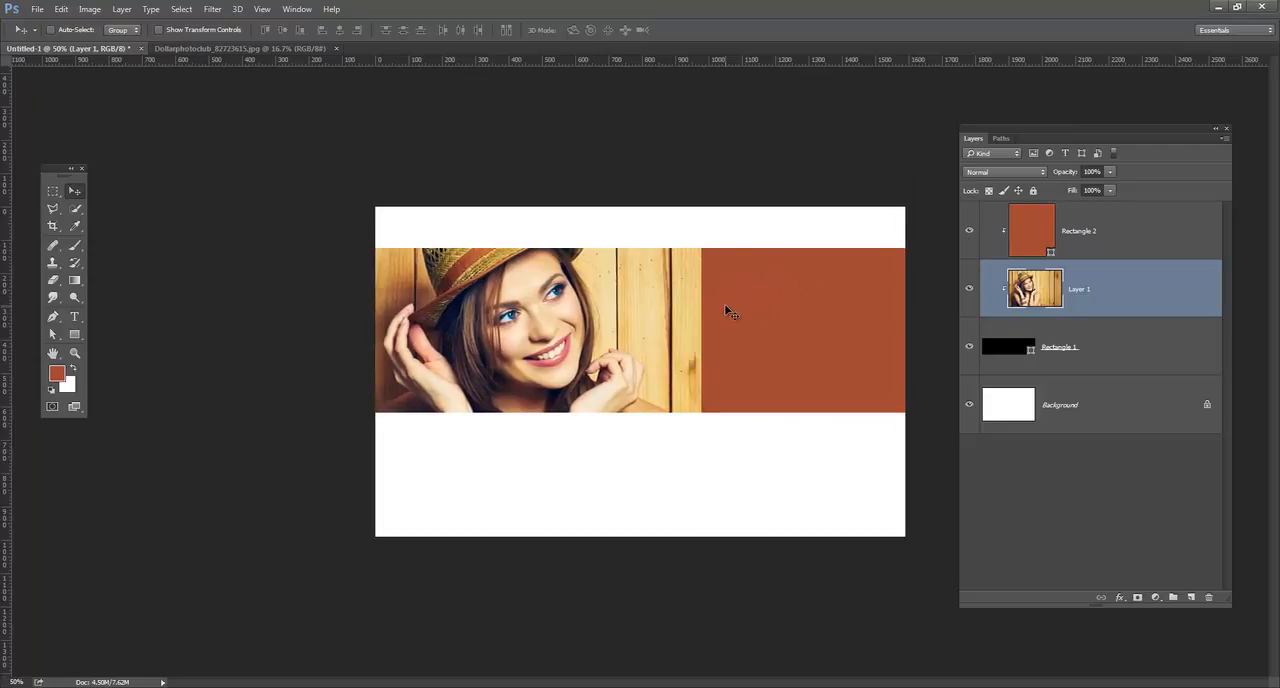
# Select the base rectangle and its clipped layers in turn to review the clipping group, ending on Rectangle 1.
pyautogui.click(1119, 366)
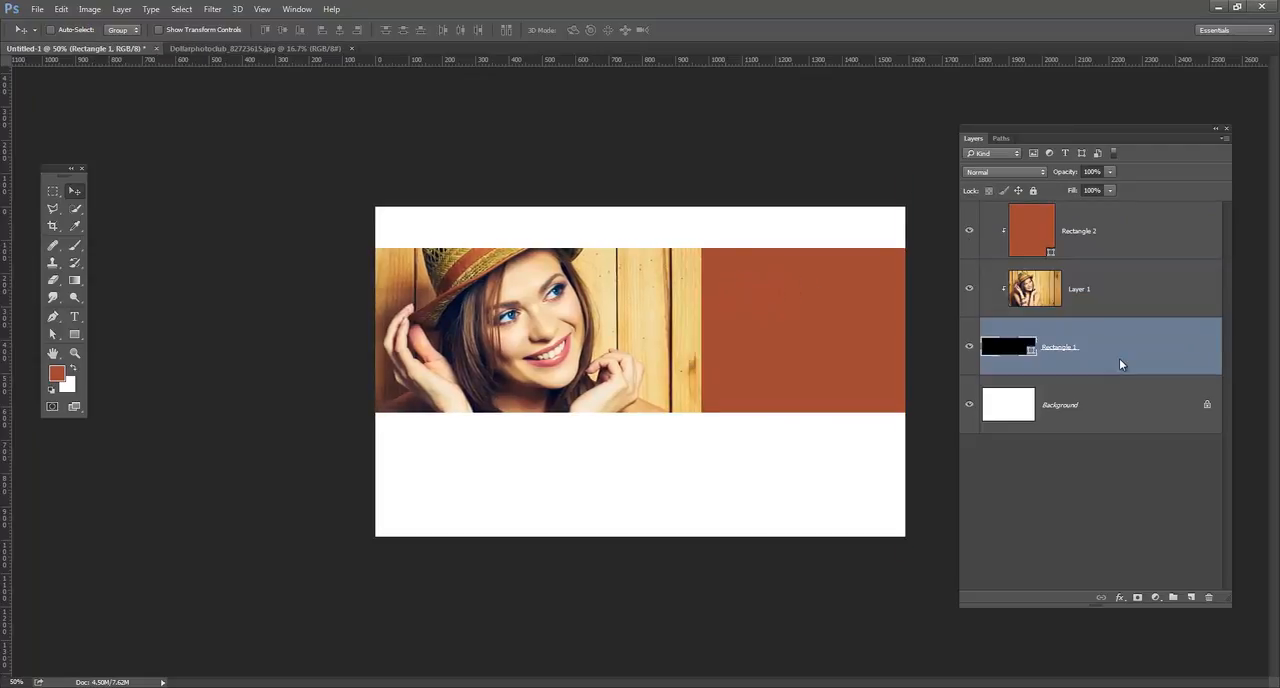
pyautogui.click(1141, 269)
pyautogui.click(1128, 243)
pyautogui.click(1146, 314)
pyautogui.click(1148, 356)
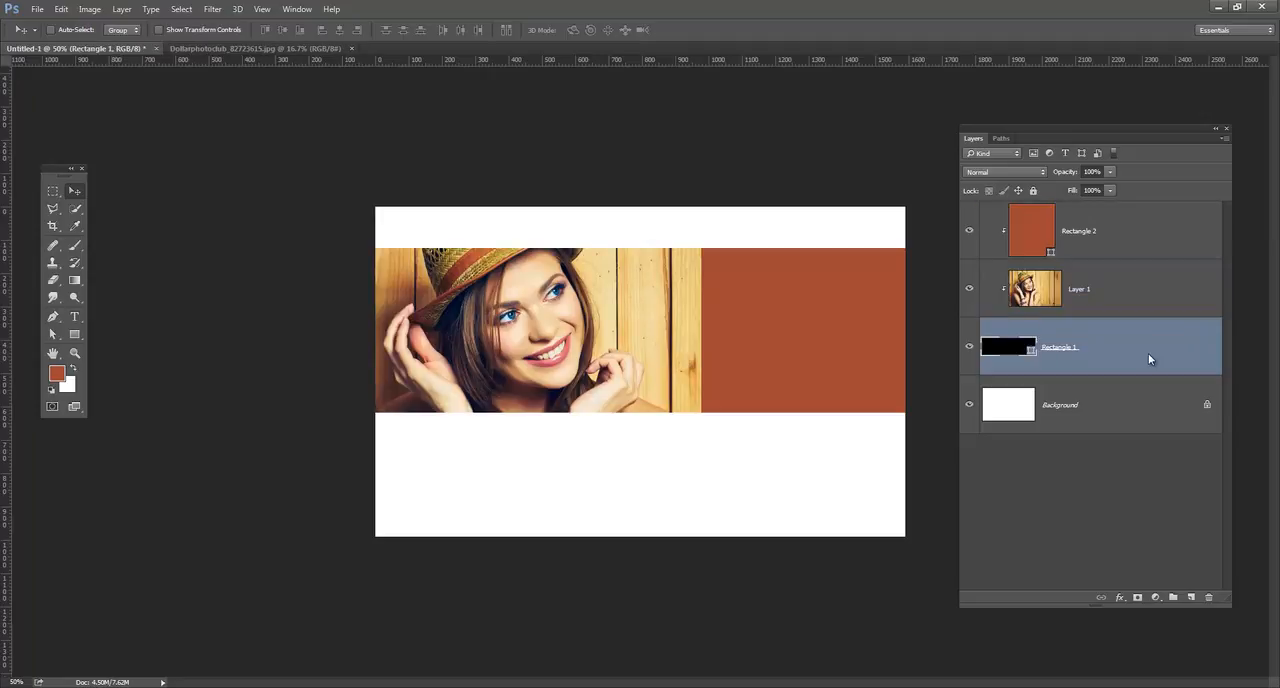